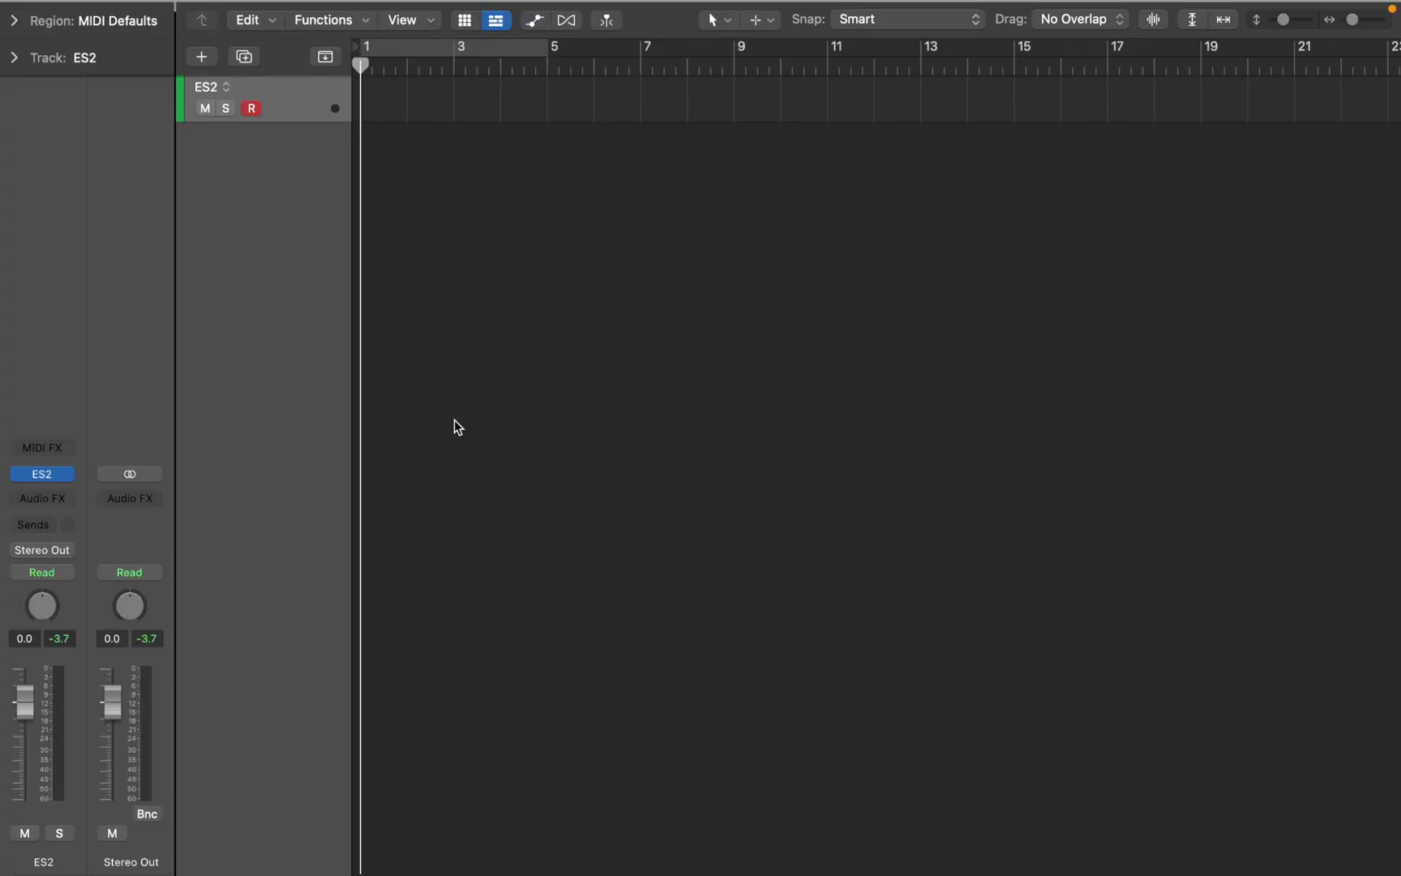
Step: Open the ES2 synth on the track, show its vector envelope and set the vector mode to Mix
click(42, 473)
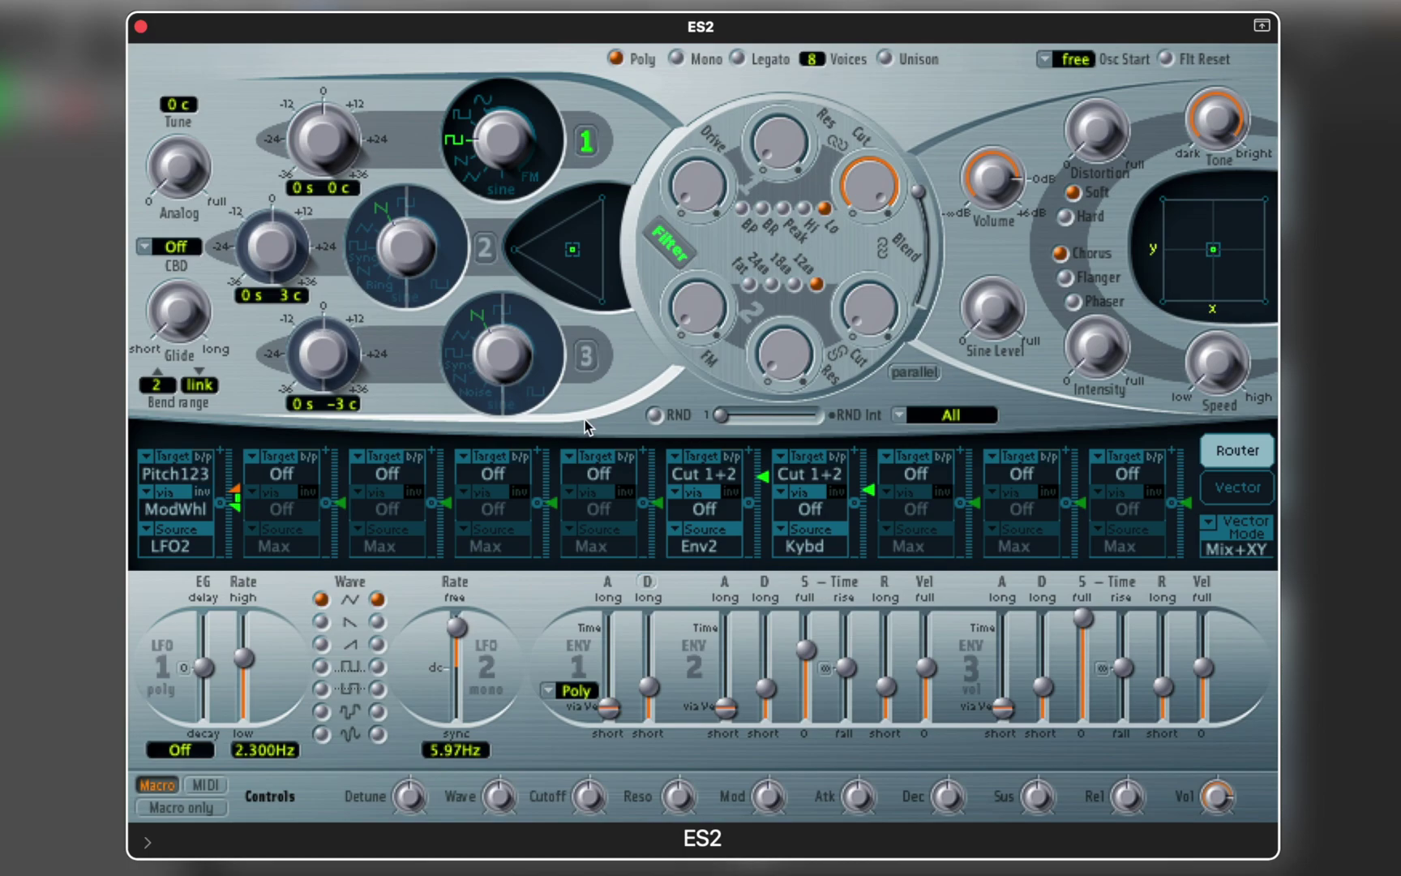
click(1241, 485)
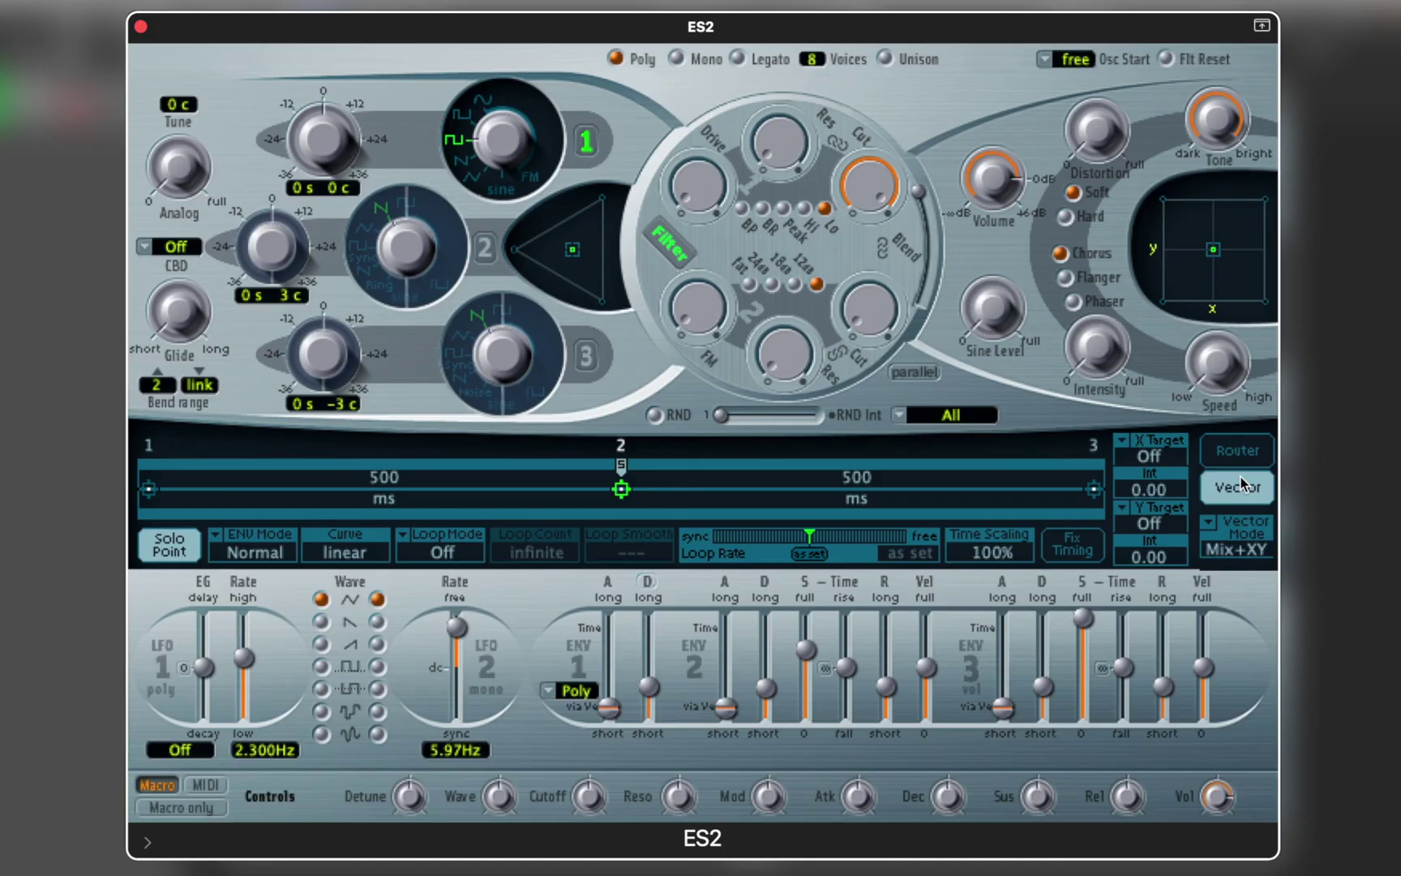
click(1241, 546)
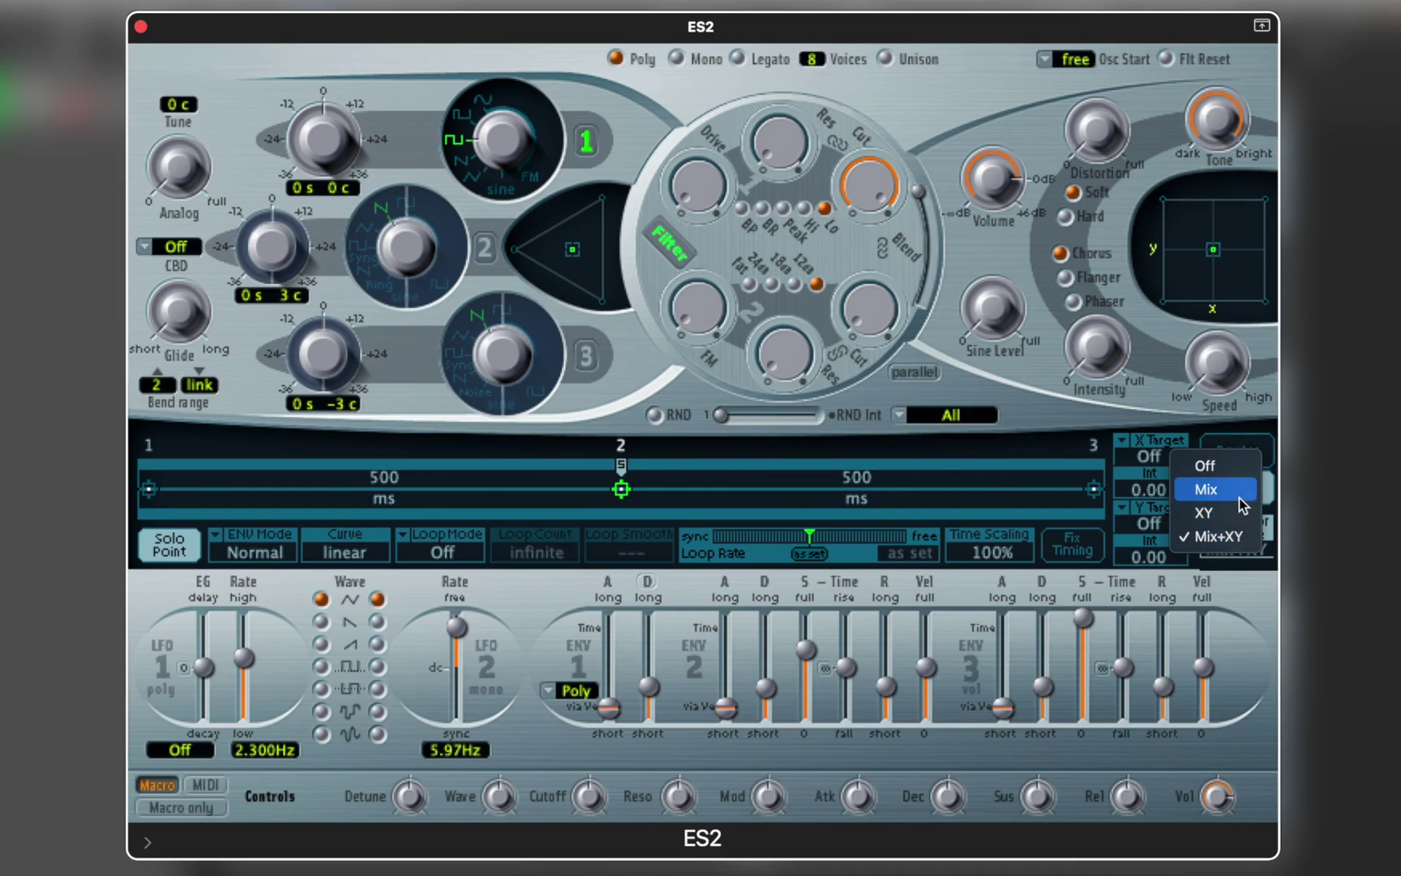
click(1241, 503)
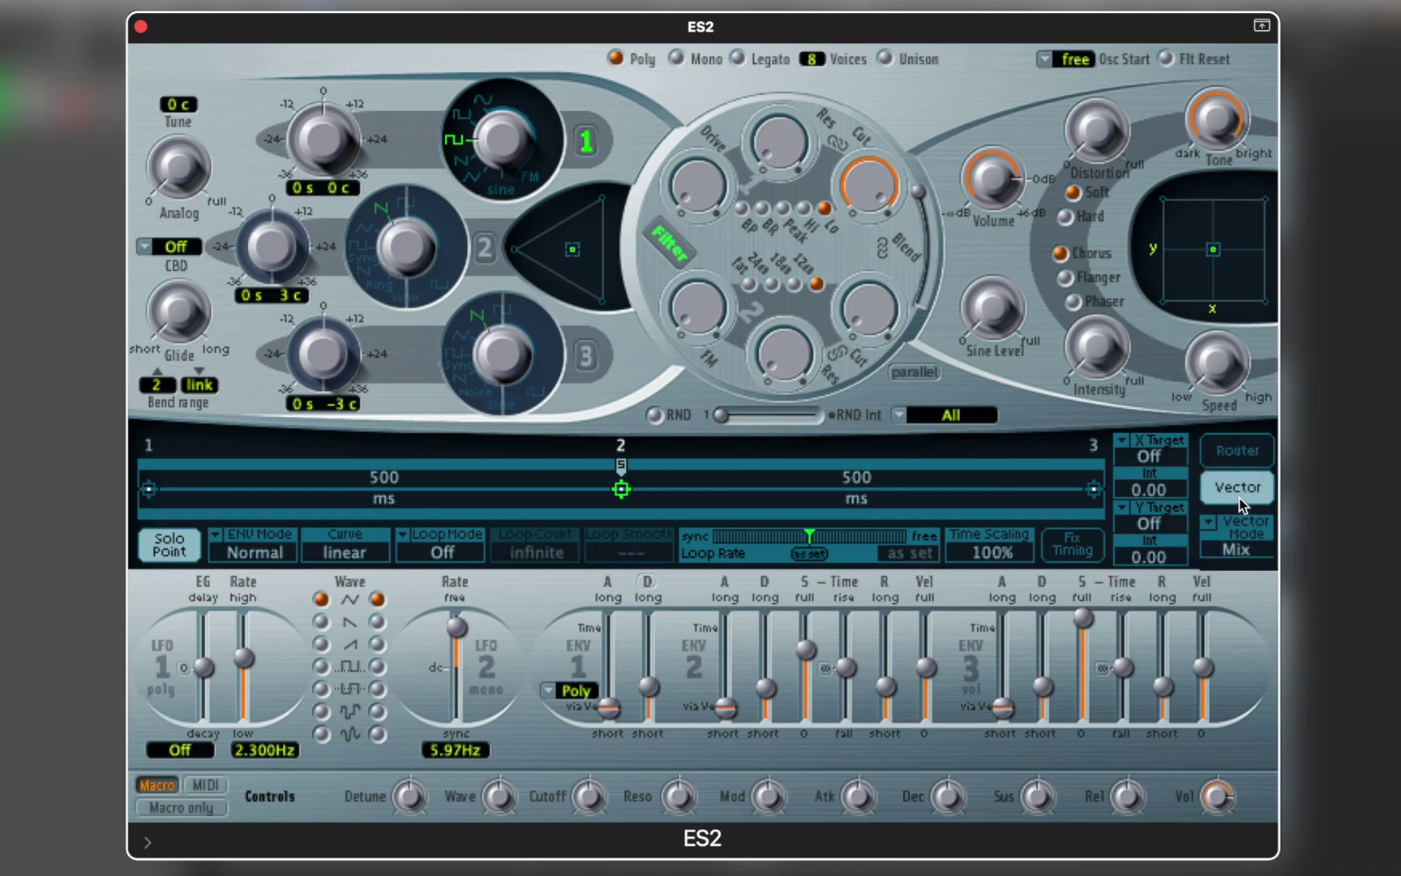
Step: Select envelope point 1 with Solo Point on and move its oscillator mix fully to oscillator 1
click(150, 490)
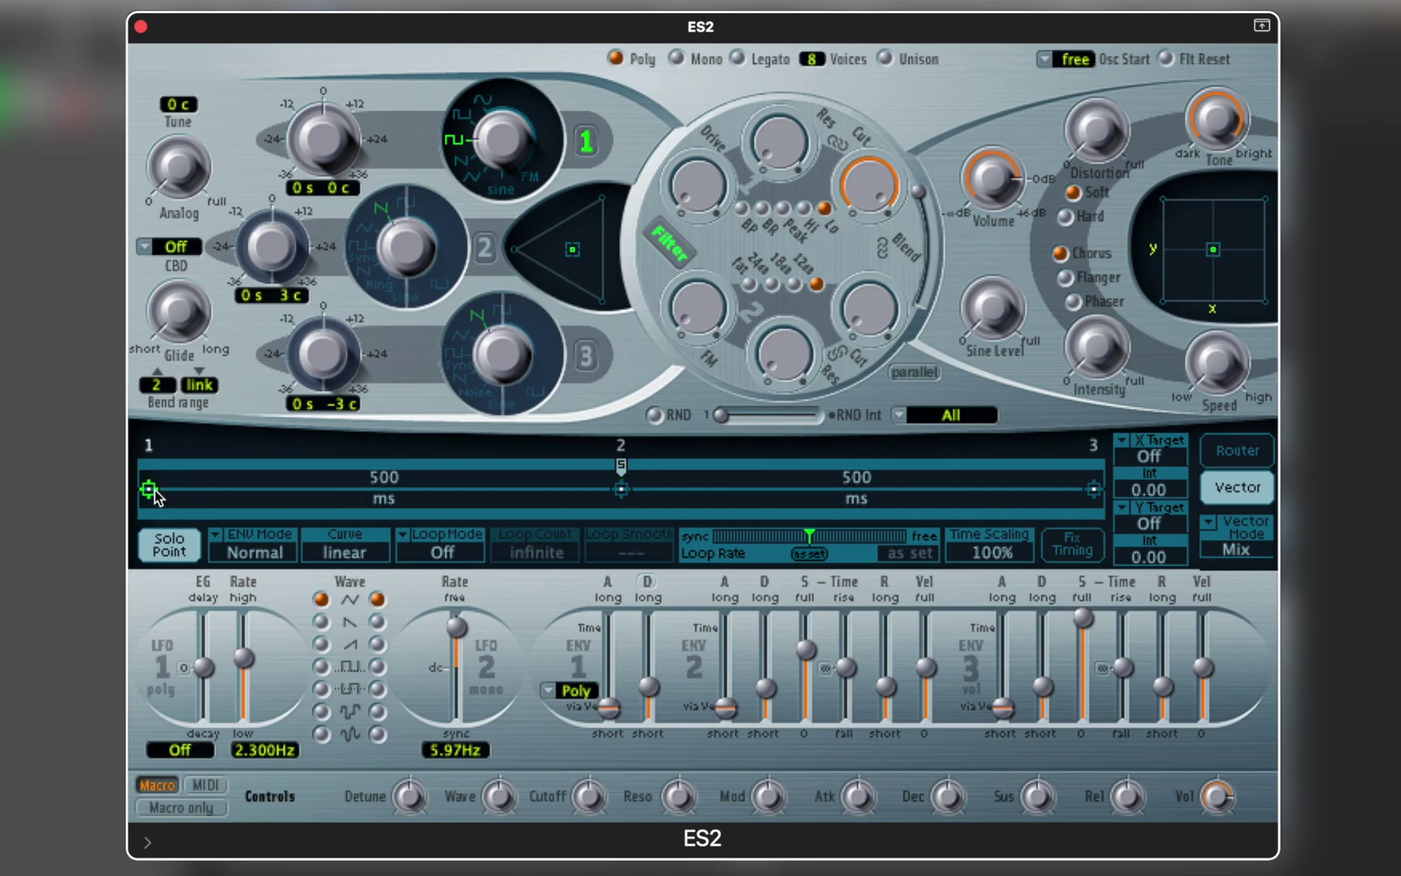
click(158, 543)
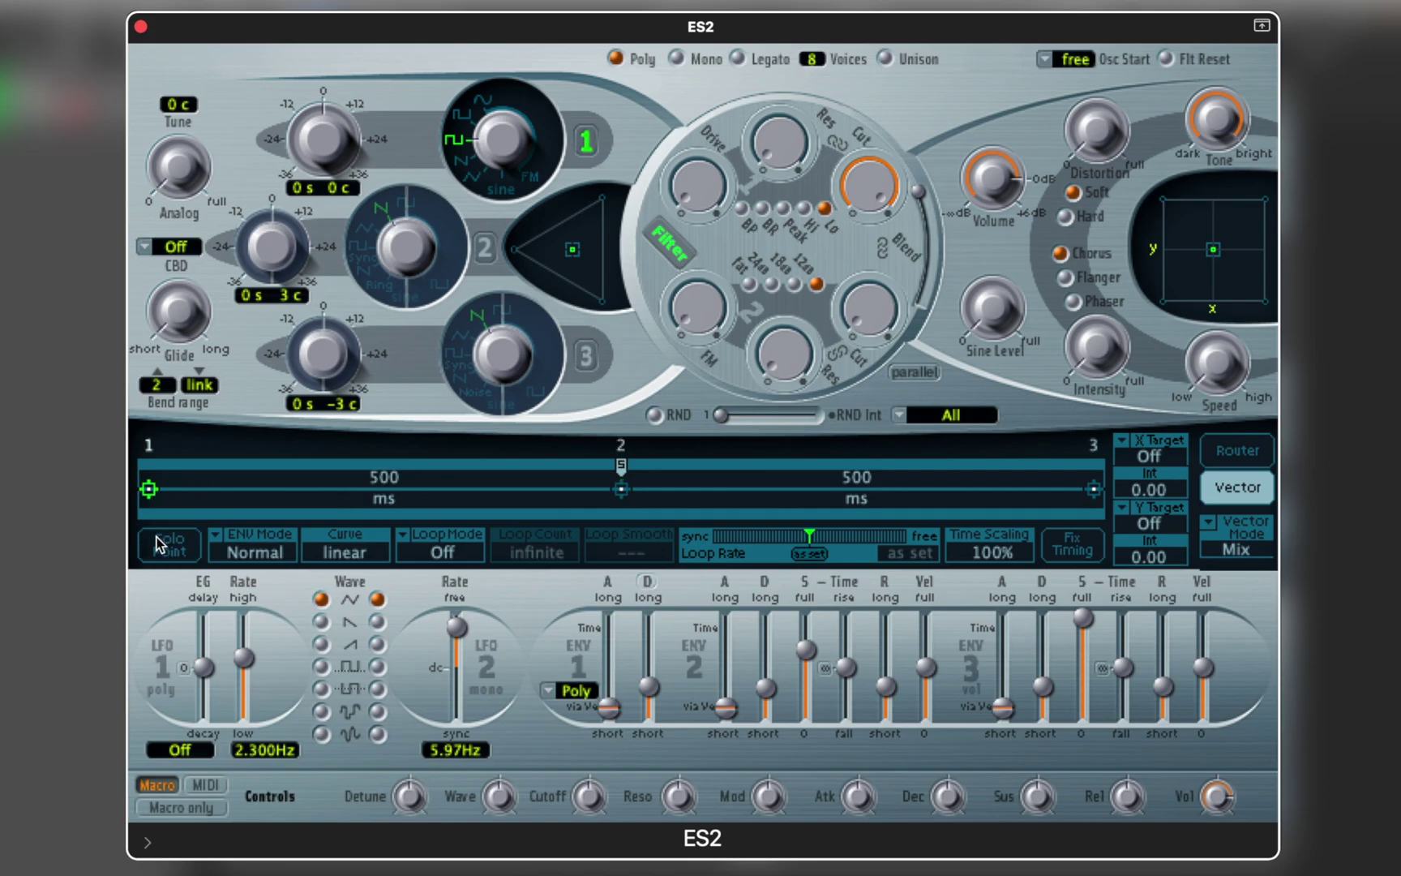
click(160, 544)
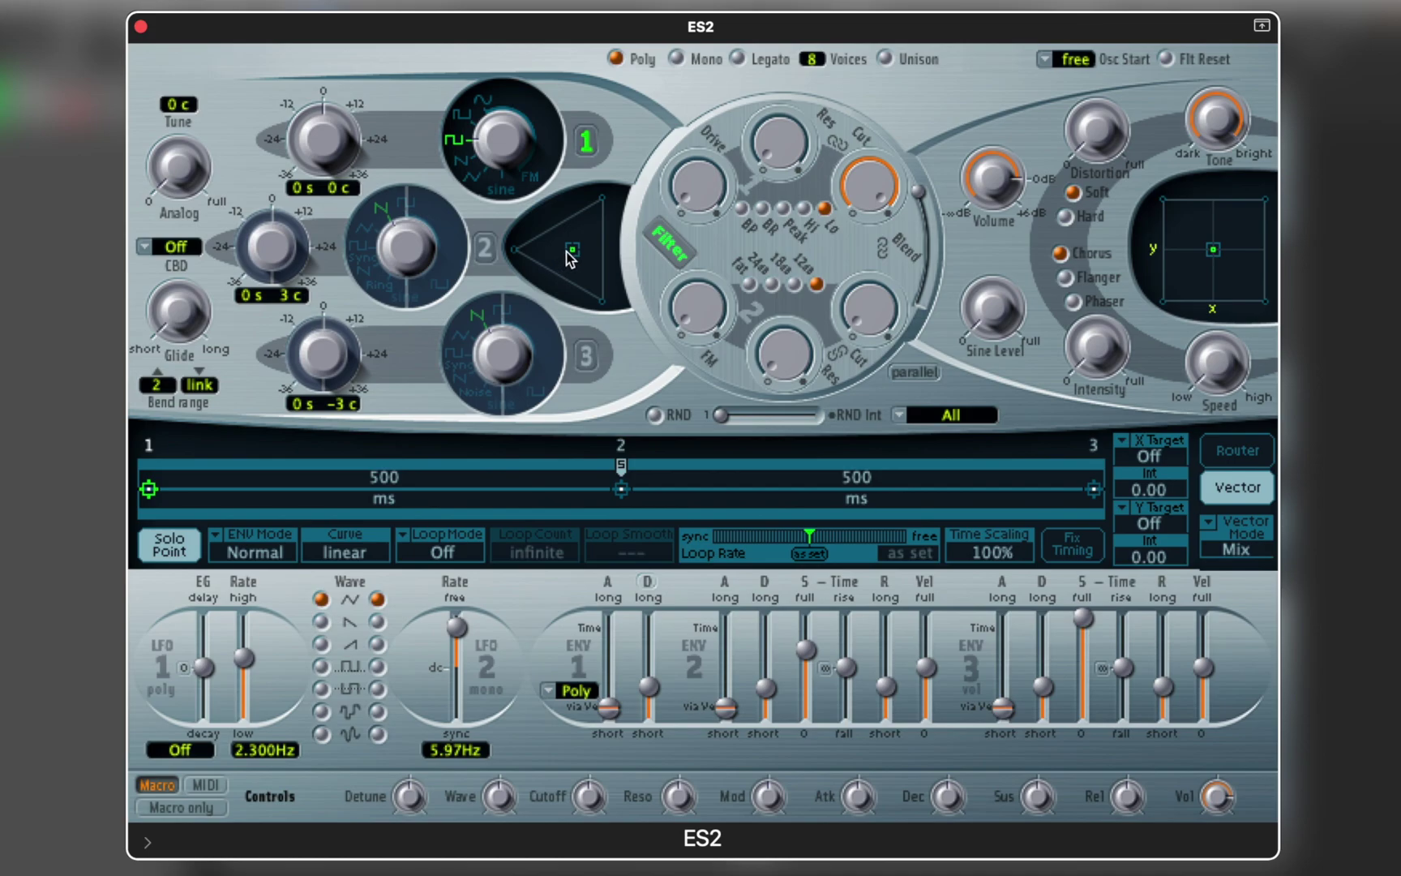
click(602, 202)
Step: Enable oscillator 2 with the mix fully on it, using a triangle wave tuned up 12 semitones
click(492, 253)
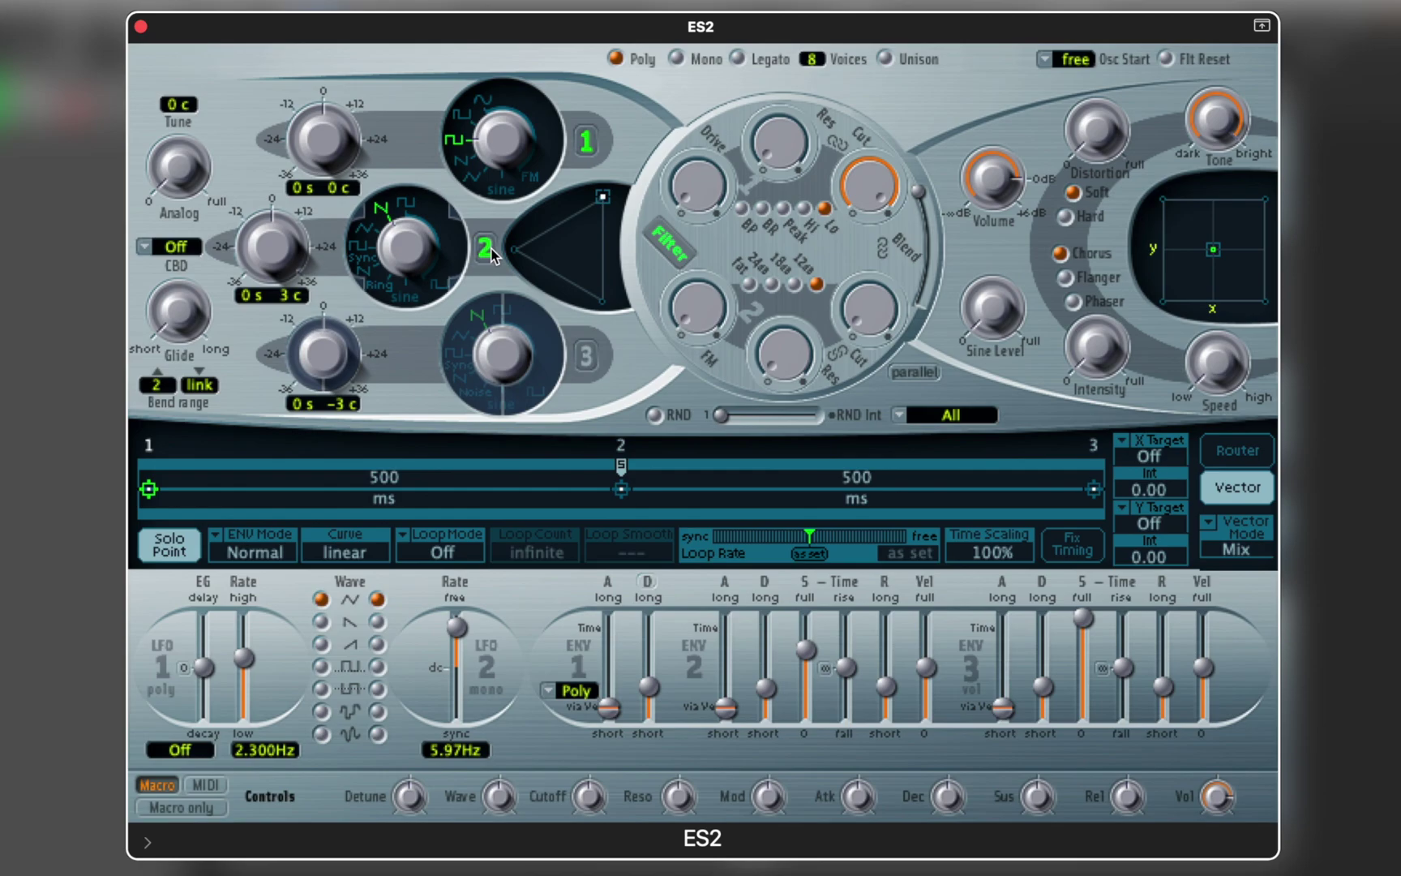
click(512, 249)
drag(427, 253, 409, 262)
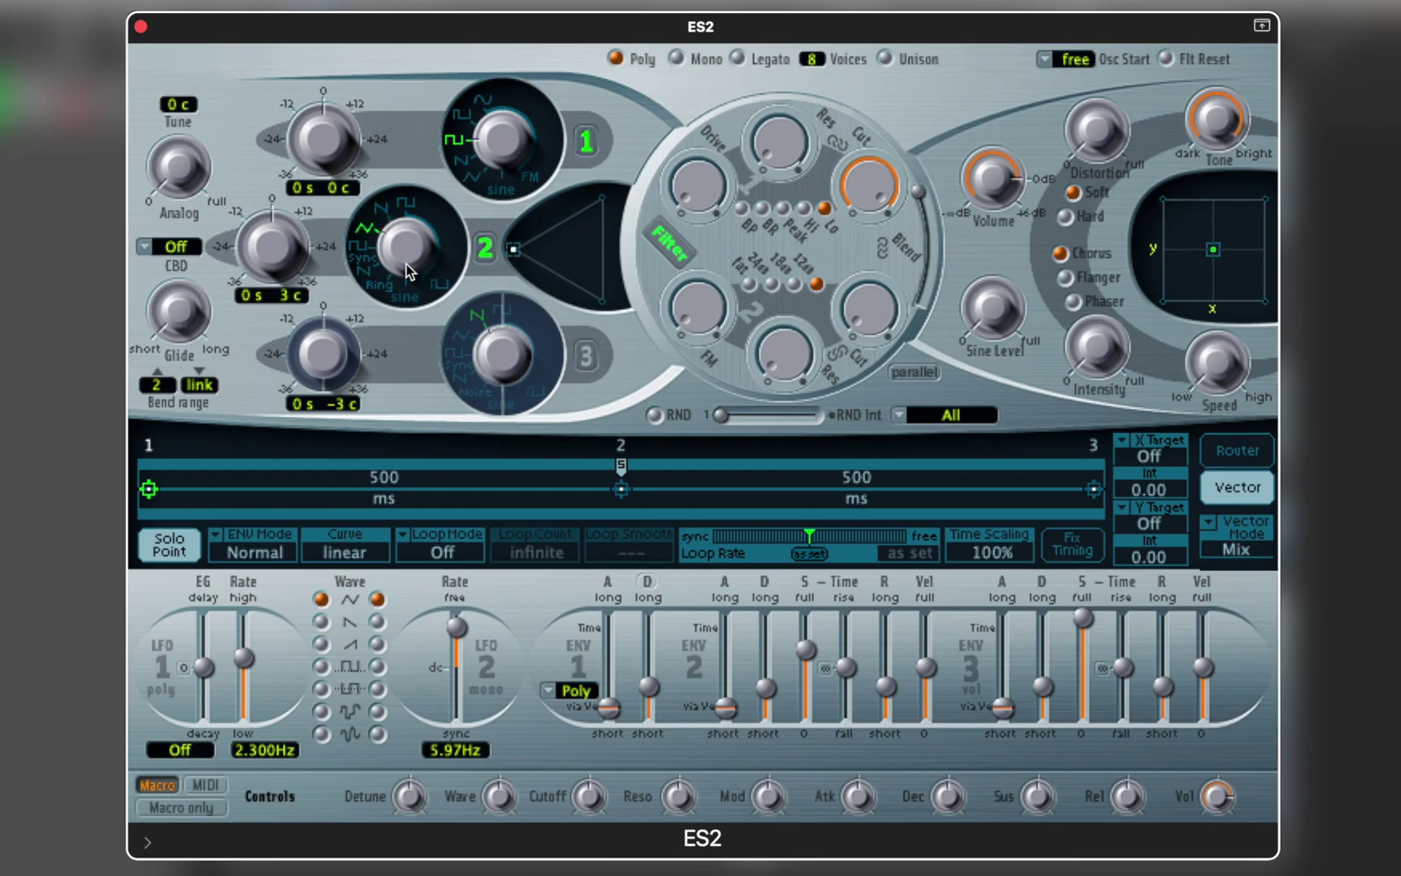
drag(275, 269, 284, 219)
click(516, 252)
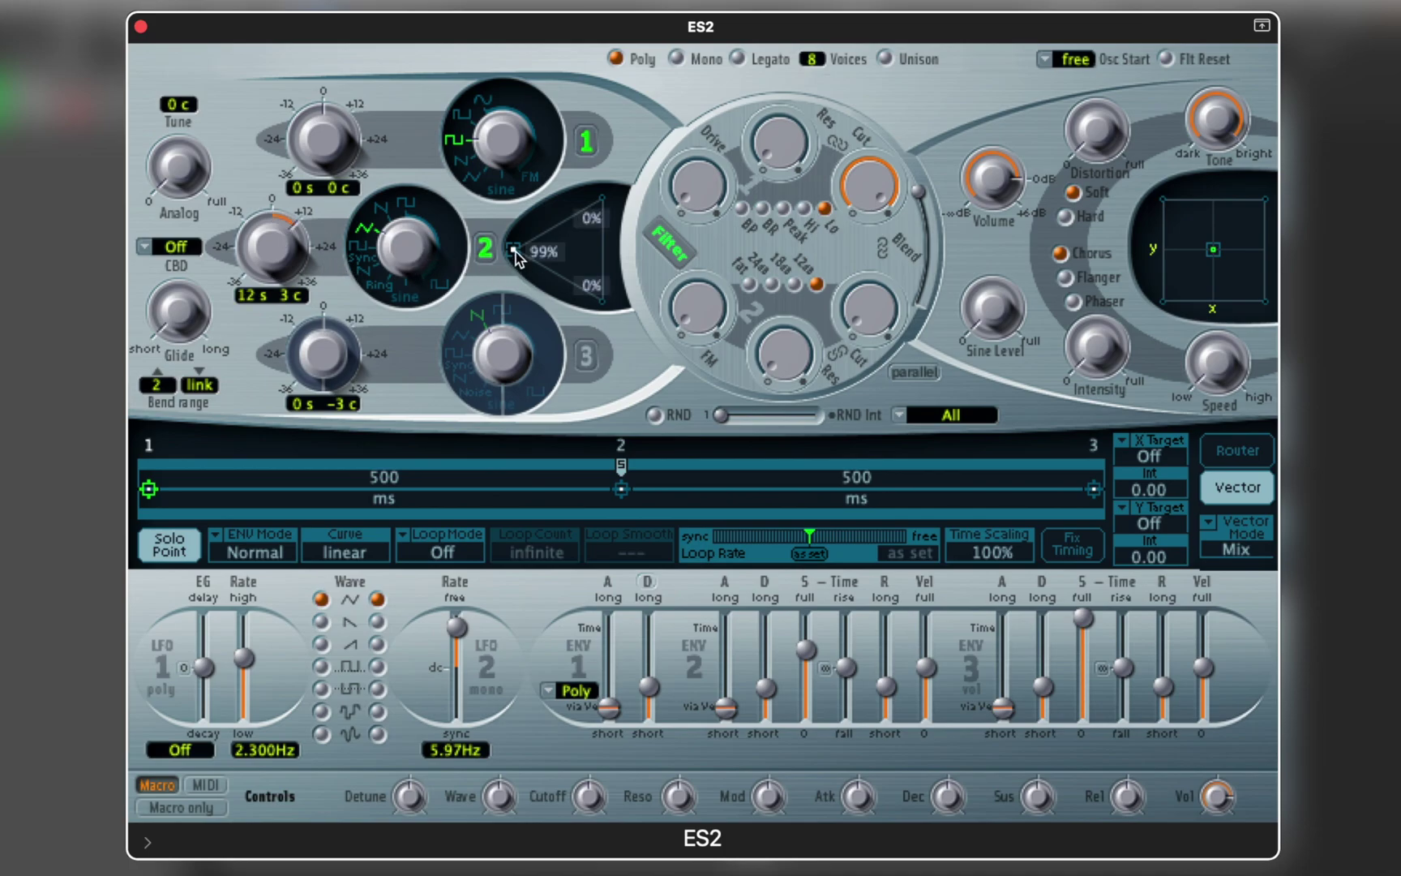
drag(517, 255, 482, 264)
Step: Enable oscillator 3 with the sax2 waveform tuned up 7 semitones, and return the oscillator mix to about the centre of the triangle
click(596, 298)
click(589, 357)
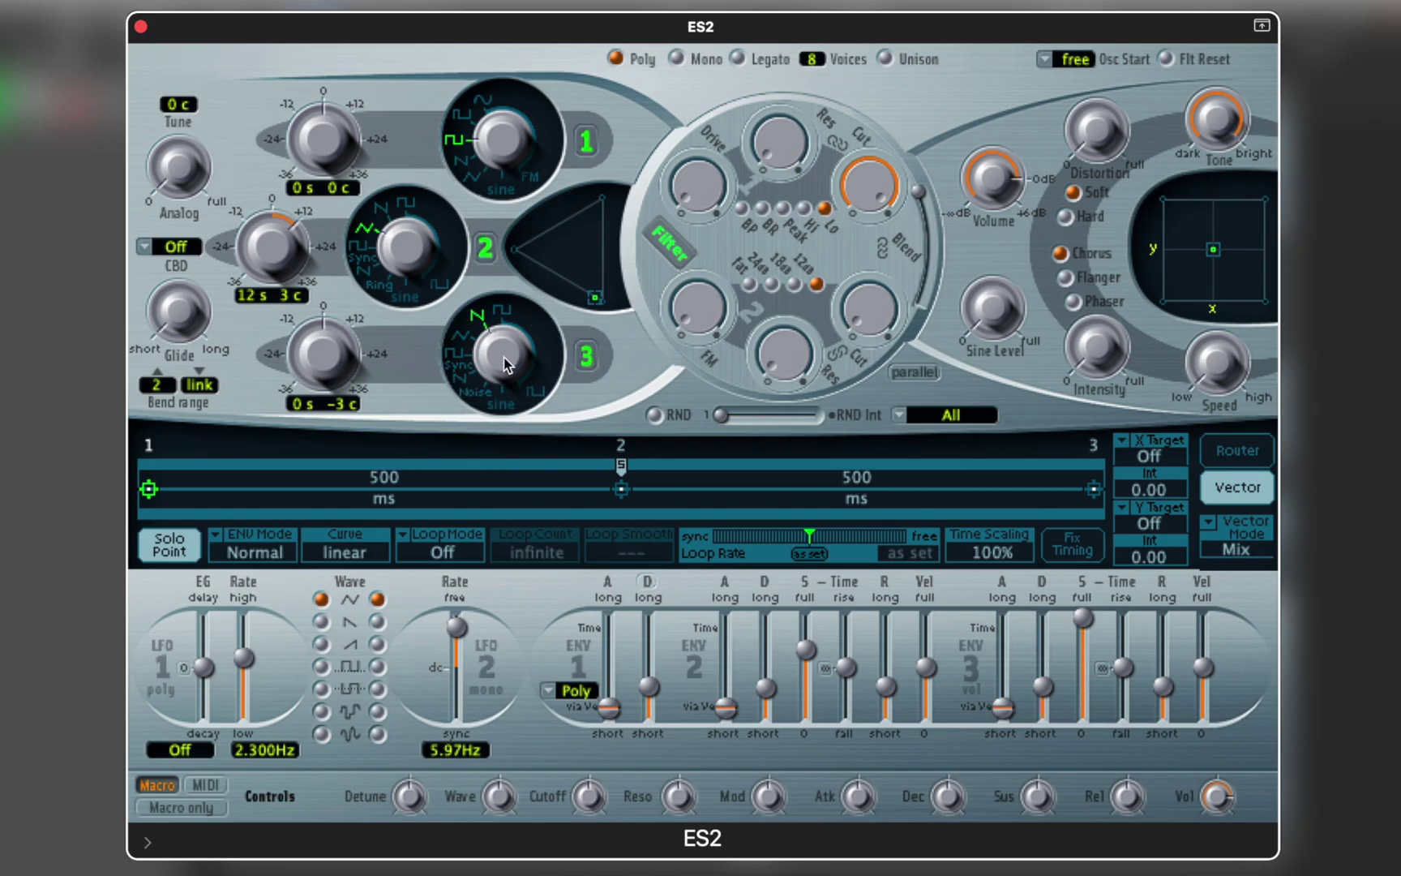
drag(506, 412, 511, 348)
drag(339, 363, 354, 329)
drag(599, 300, 565, 261)
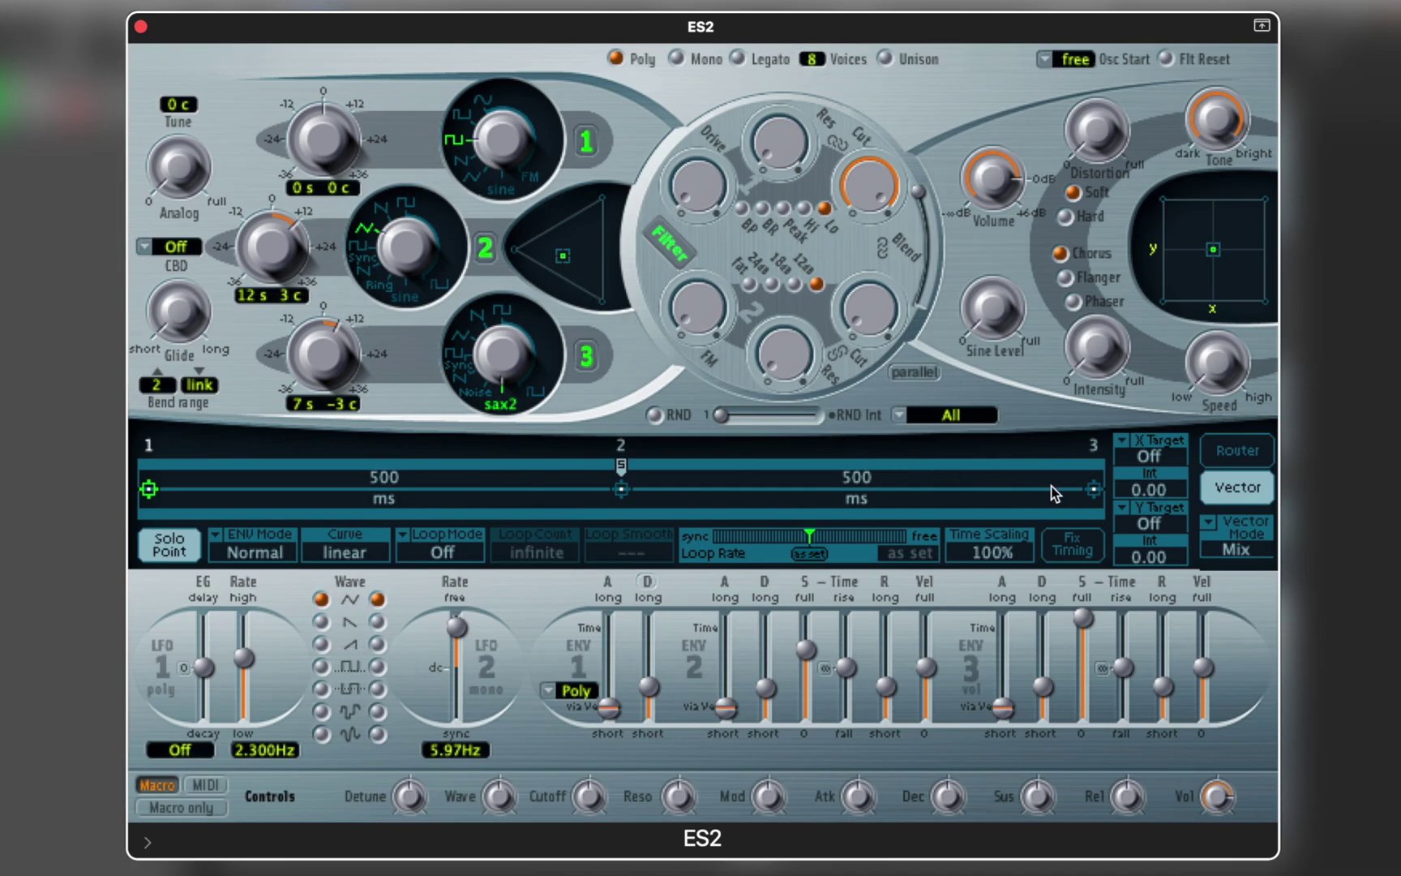
Step: Insert an envelope point to the right of point 3 and set point 1's mix fully to oscillator 1
right_click(1090, 492)
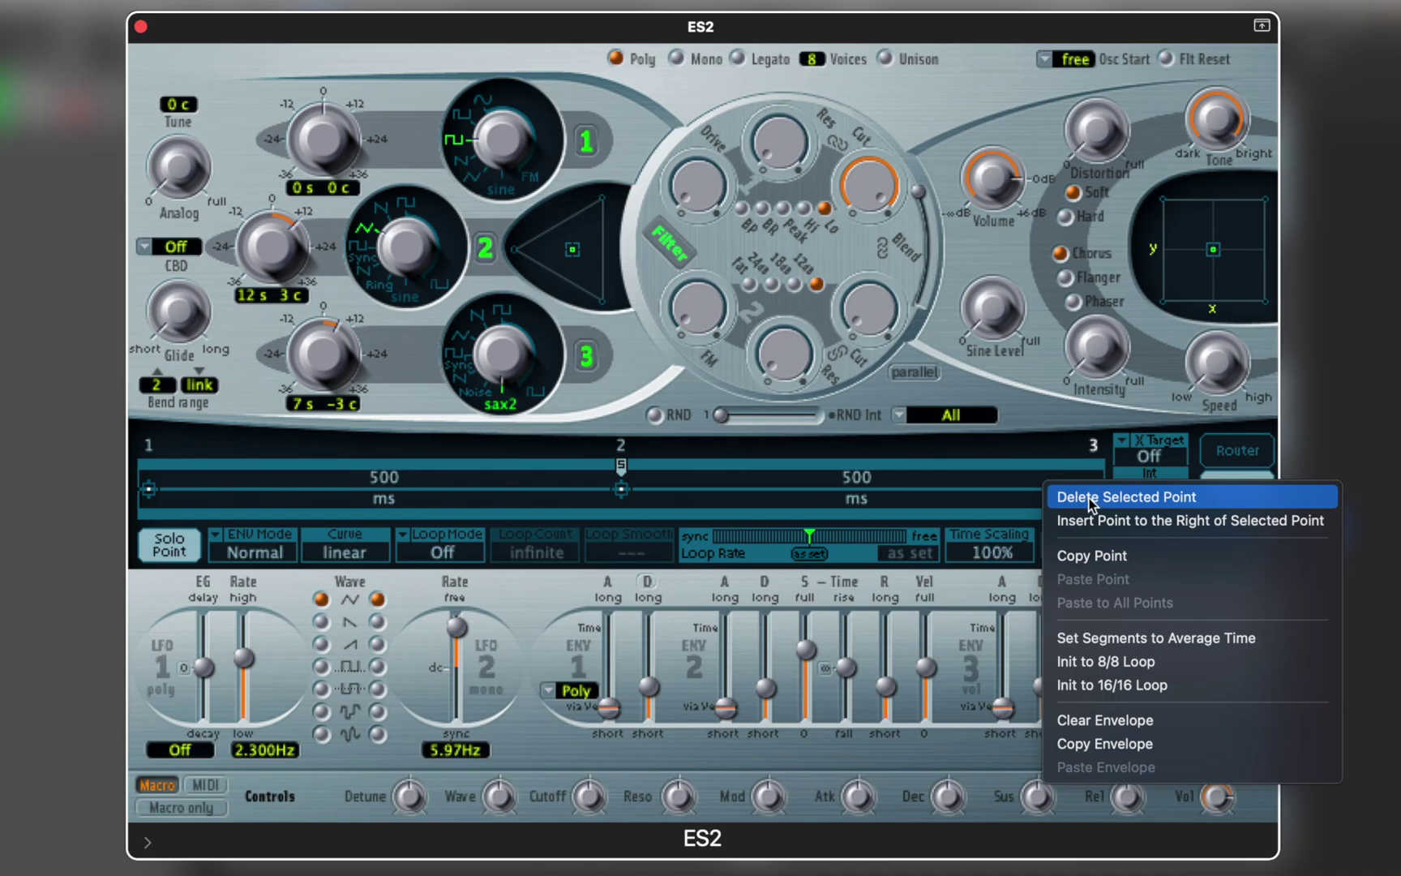
click(1089, 520)
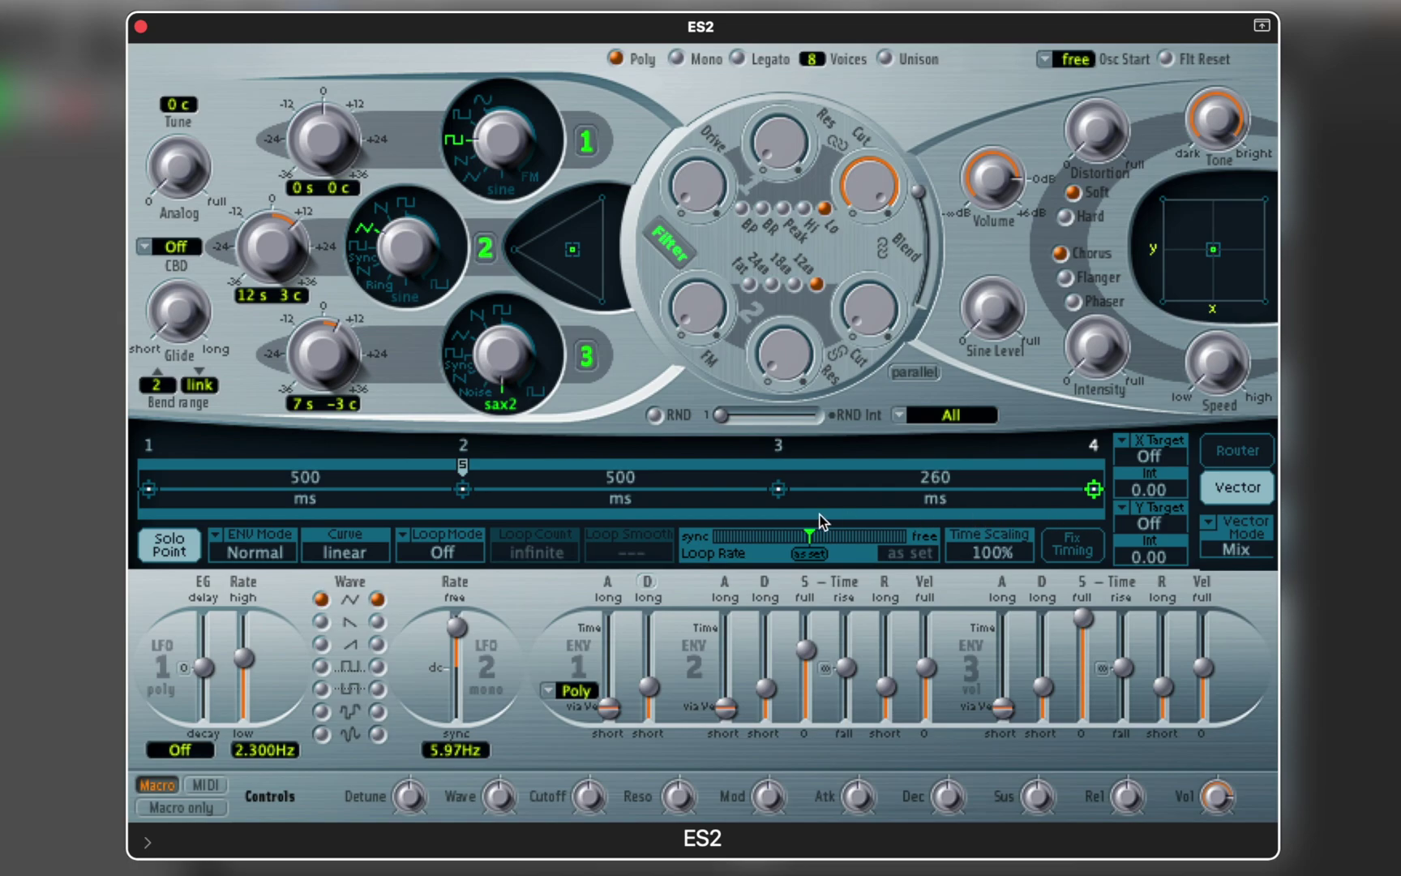
click(148, 489)
drag(562, 256, 604, 202)
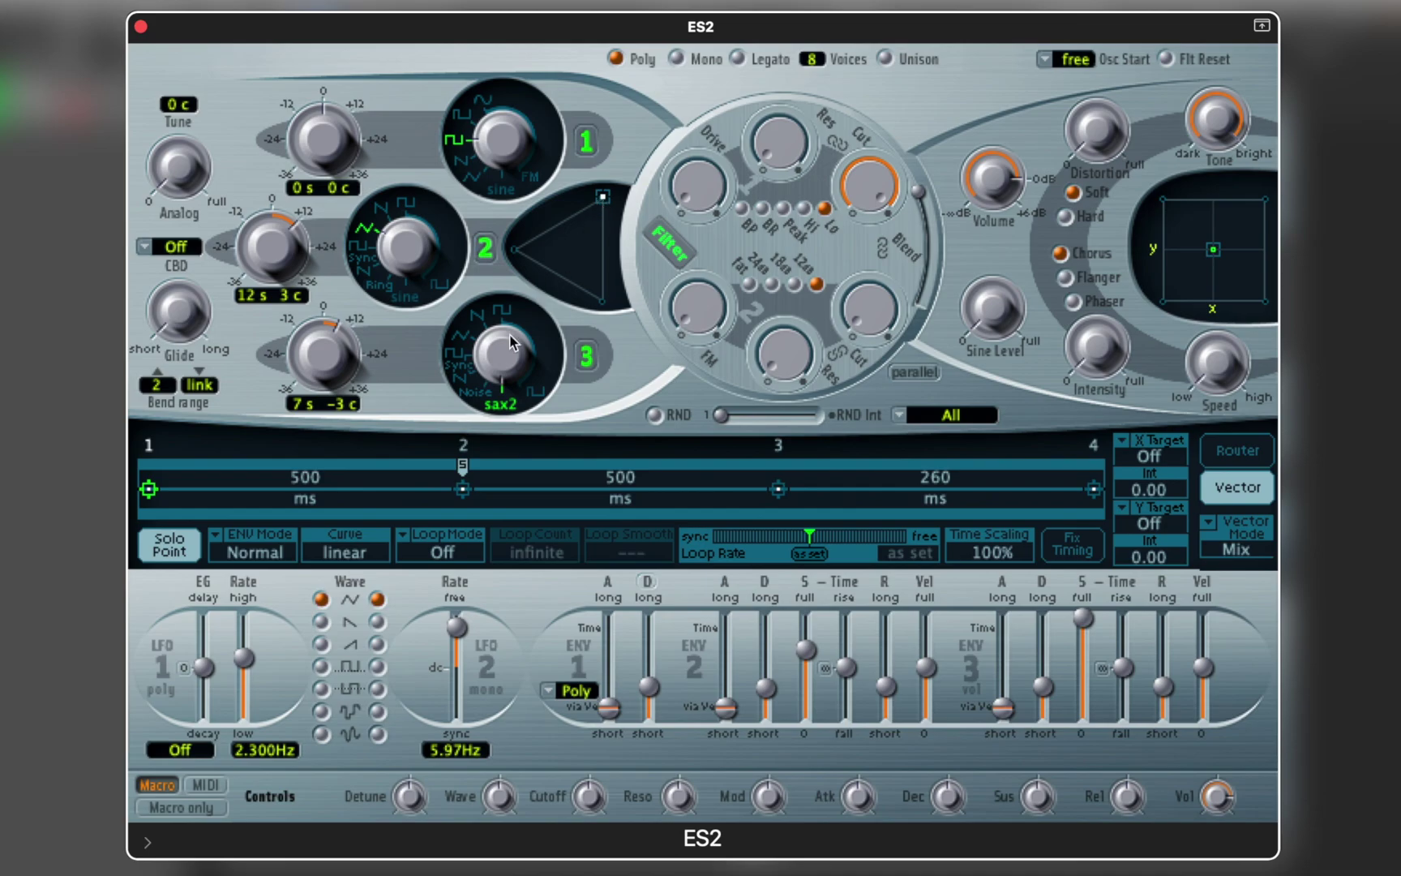
Step: Set point 2's mix fully to oscillator 2 and point 3's mix fully to oscillator 3, then review points 4 and 2
click(462, 489)
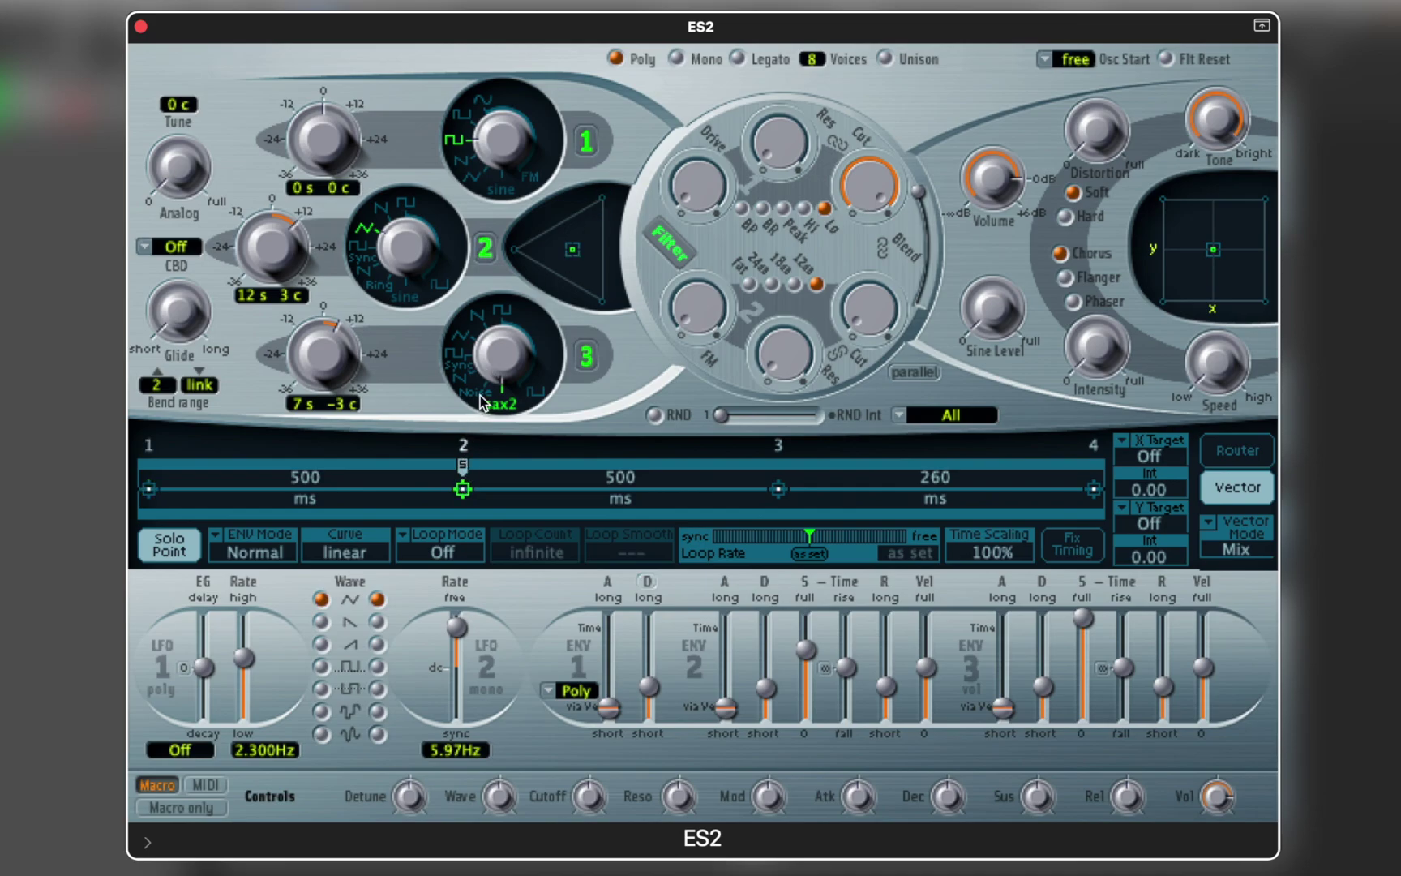
click(515, 252)
click(776, 495)
click(602, 301)
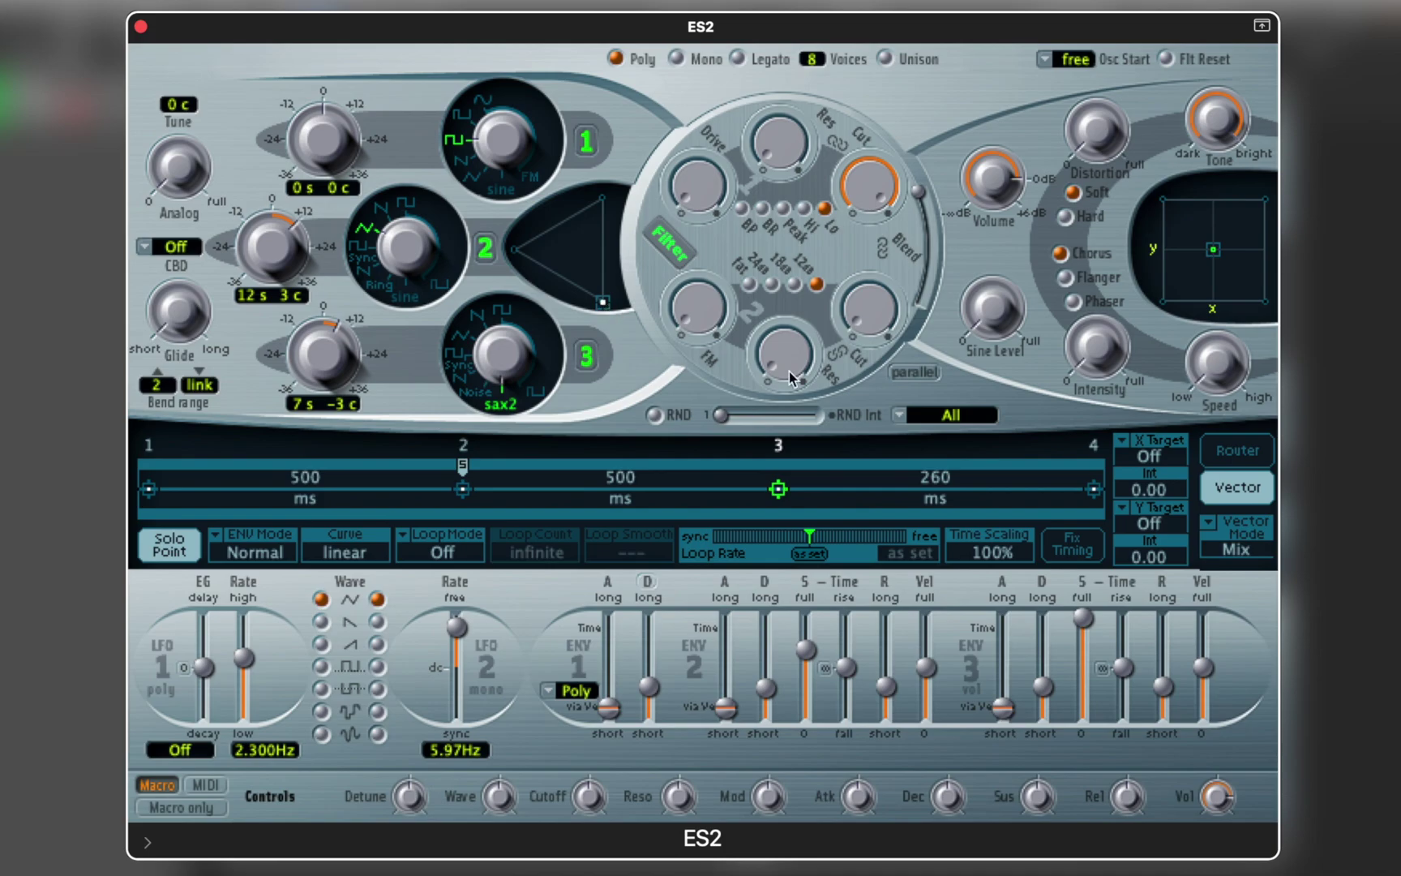
click(1095, 491)
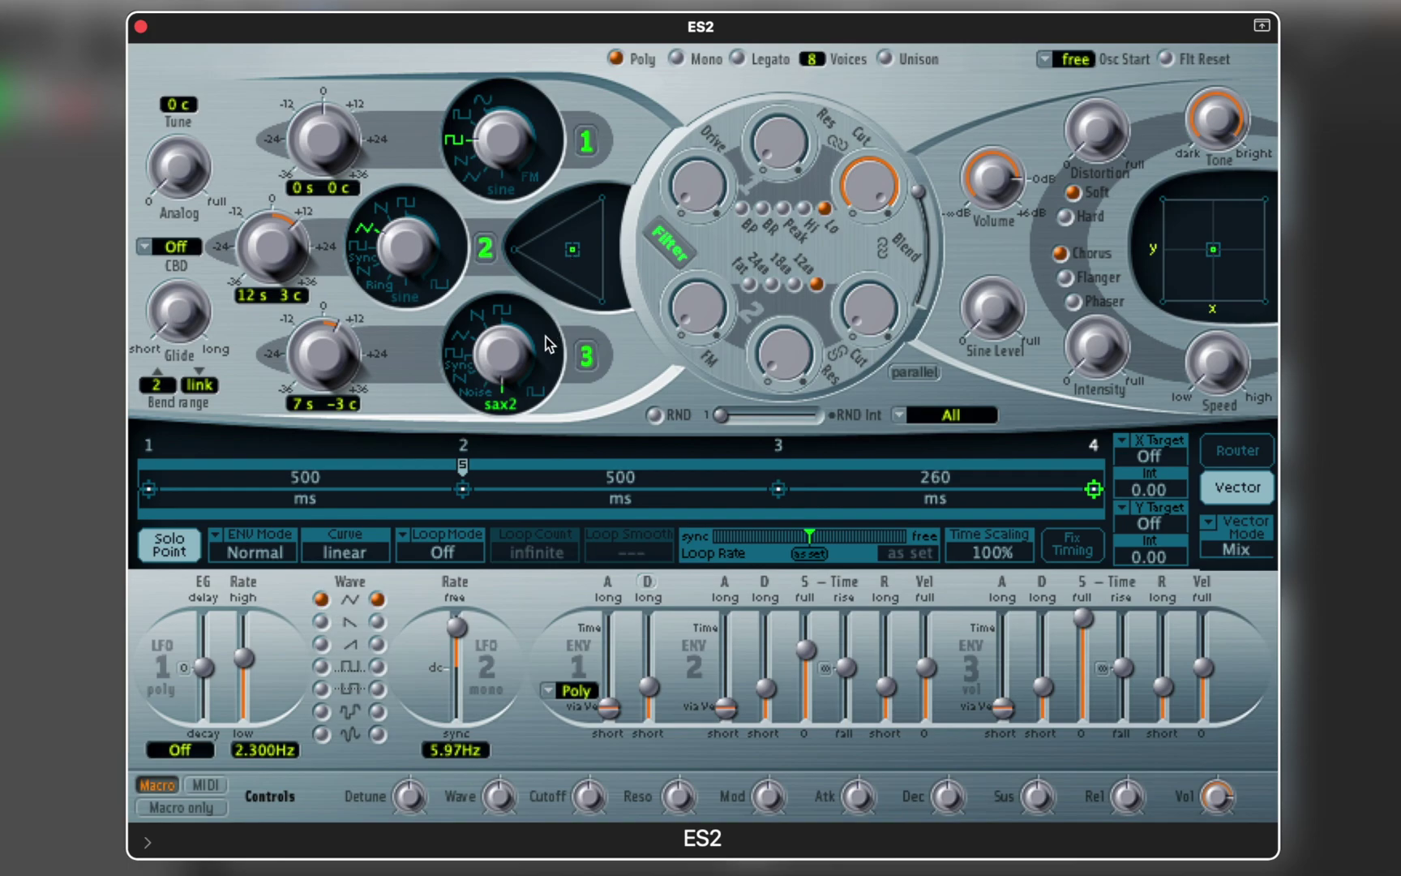
click(463, 493)
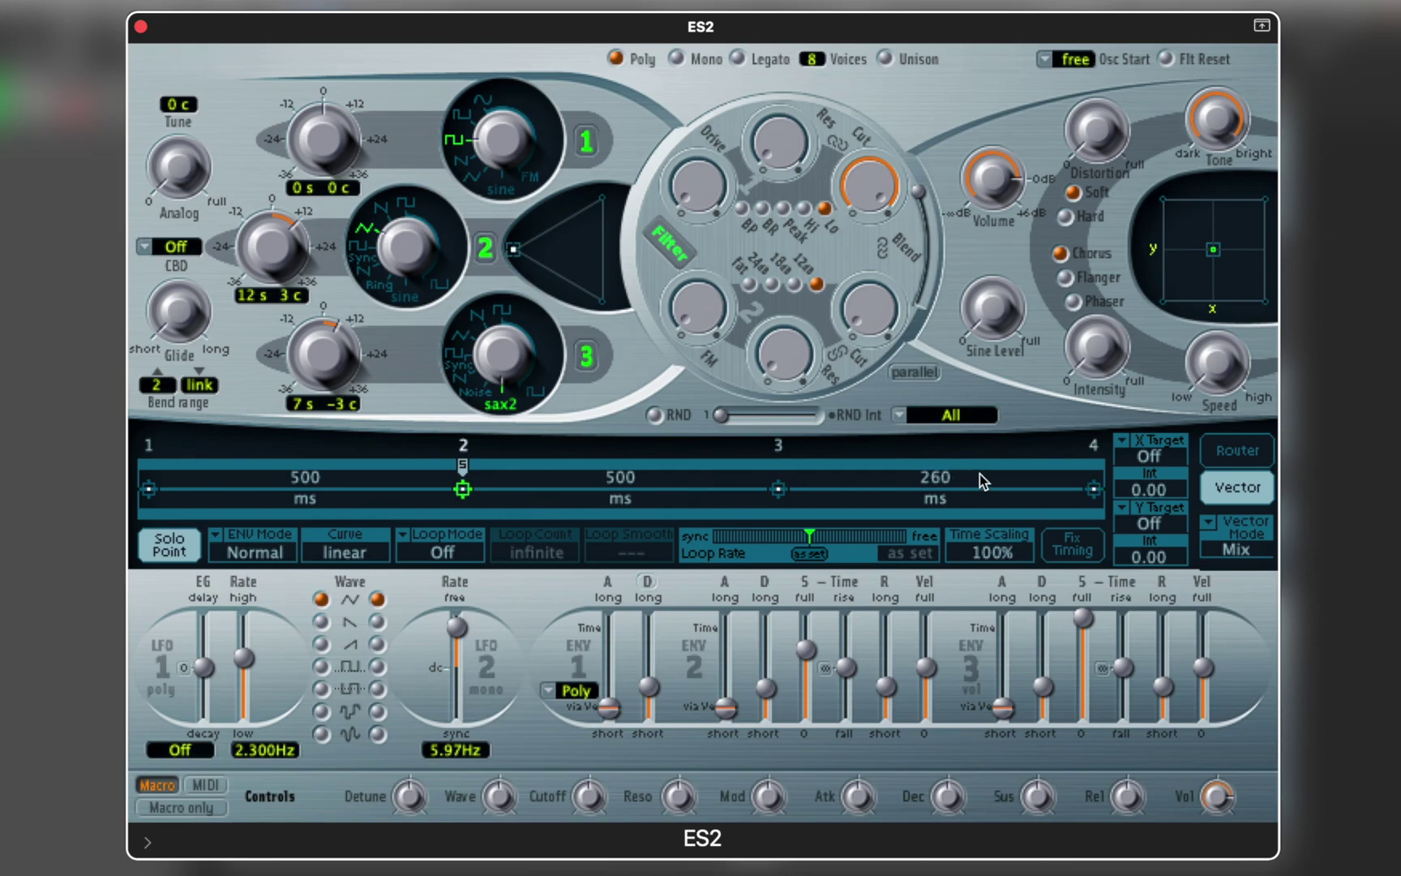
Step: Move the sustain marker to point 4 and, with Solo Point off, set the segment times to 170, 1500 and 110 ms
alt+click(1094, 474)
click(194, 542)
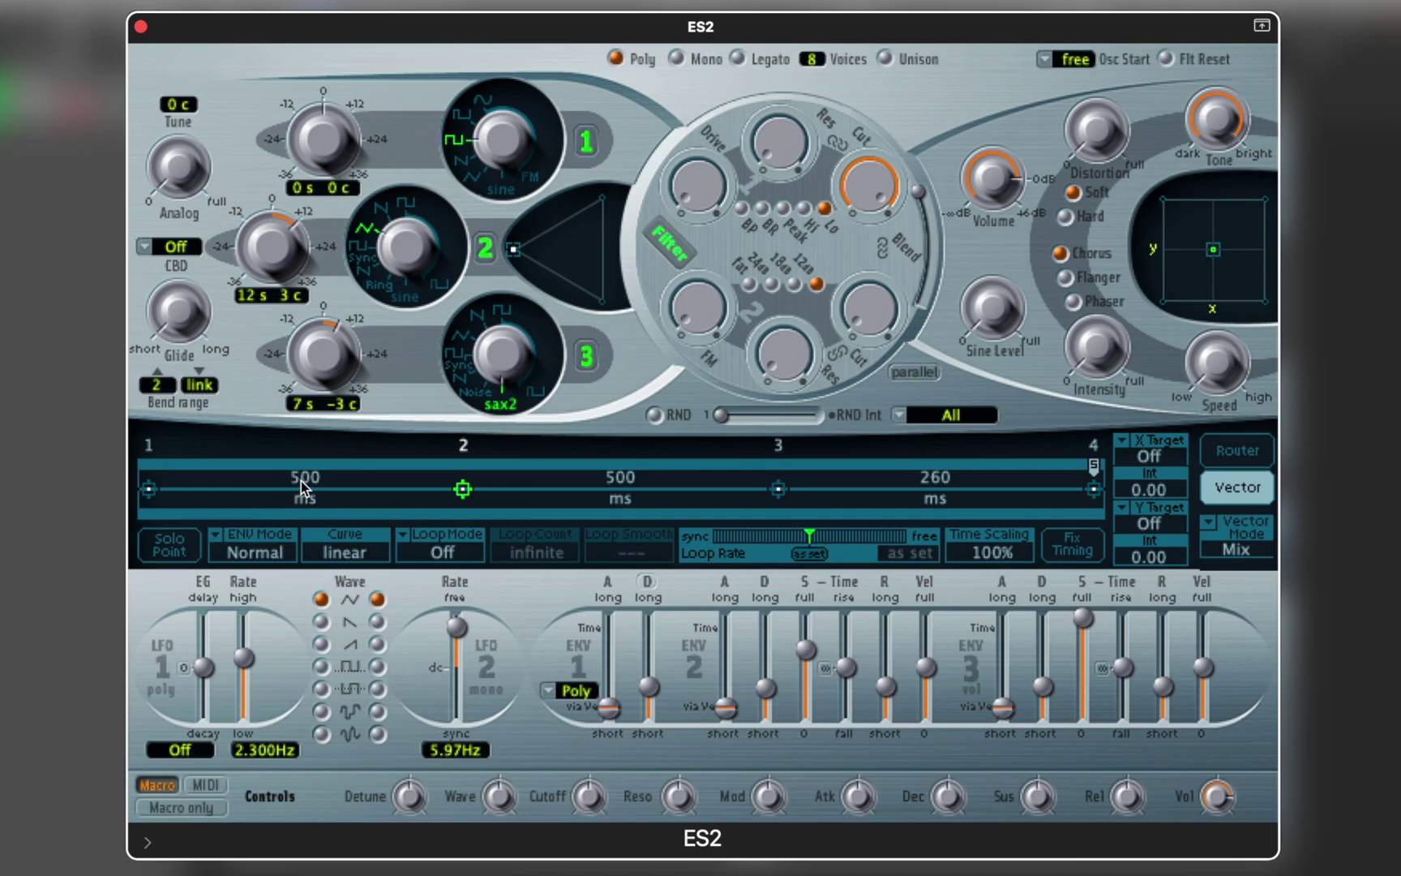
drag(311, 479, 311, 505)
drag(932, 485, 936, 501)
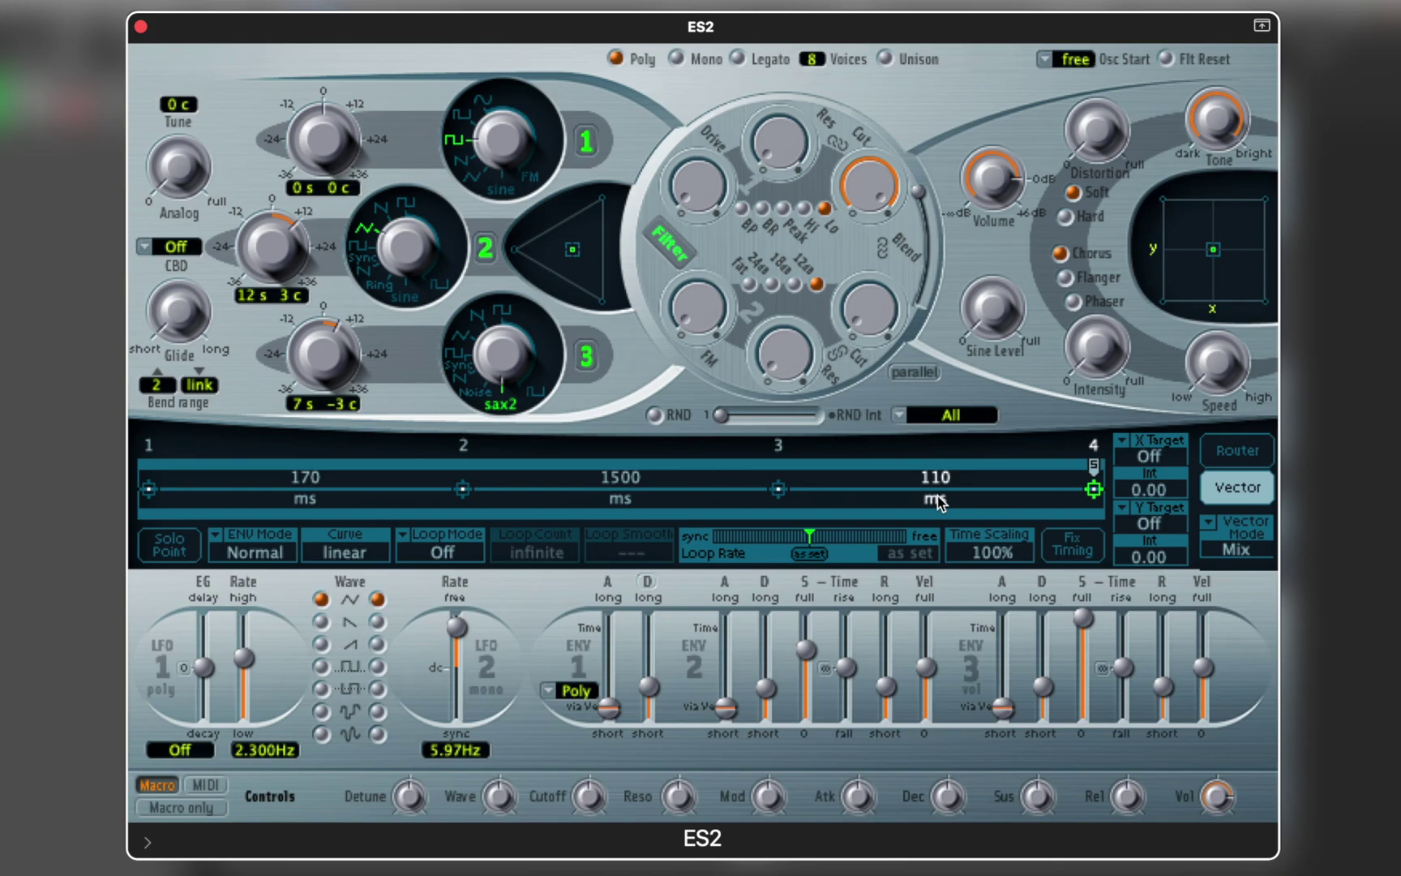
Step: Set the vector envelope's loop mode to Forward and sync its loop rate at 1/1
click(451, 558)
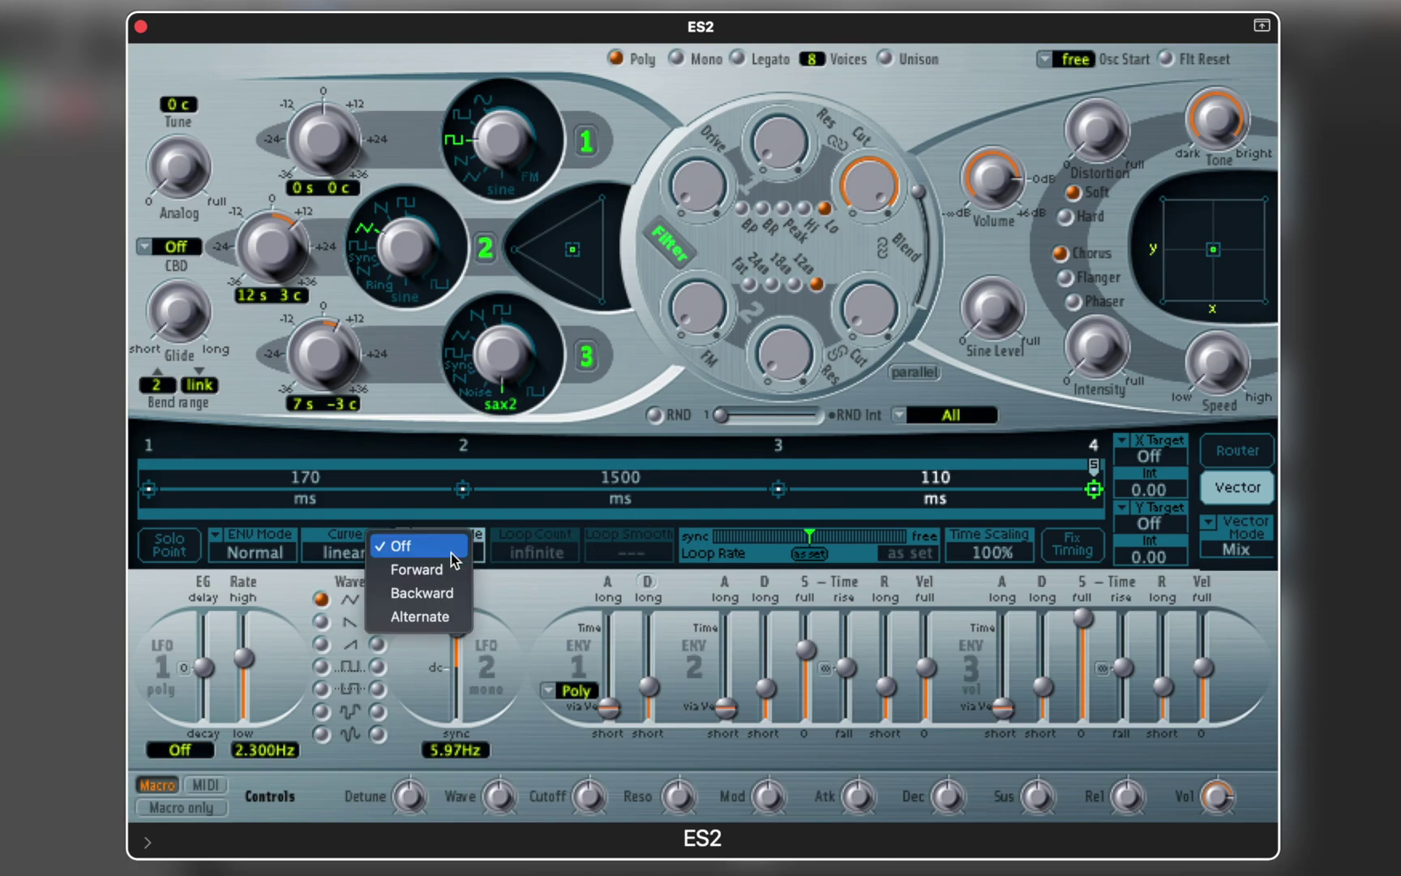
click(447, 569)
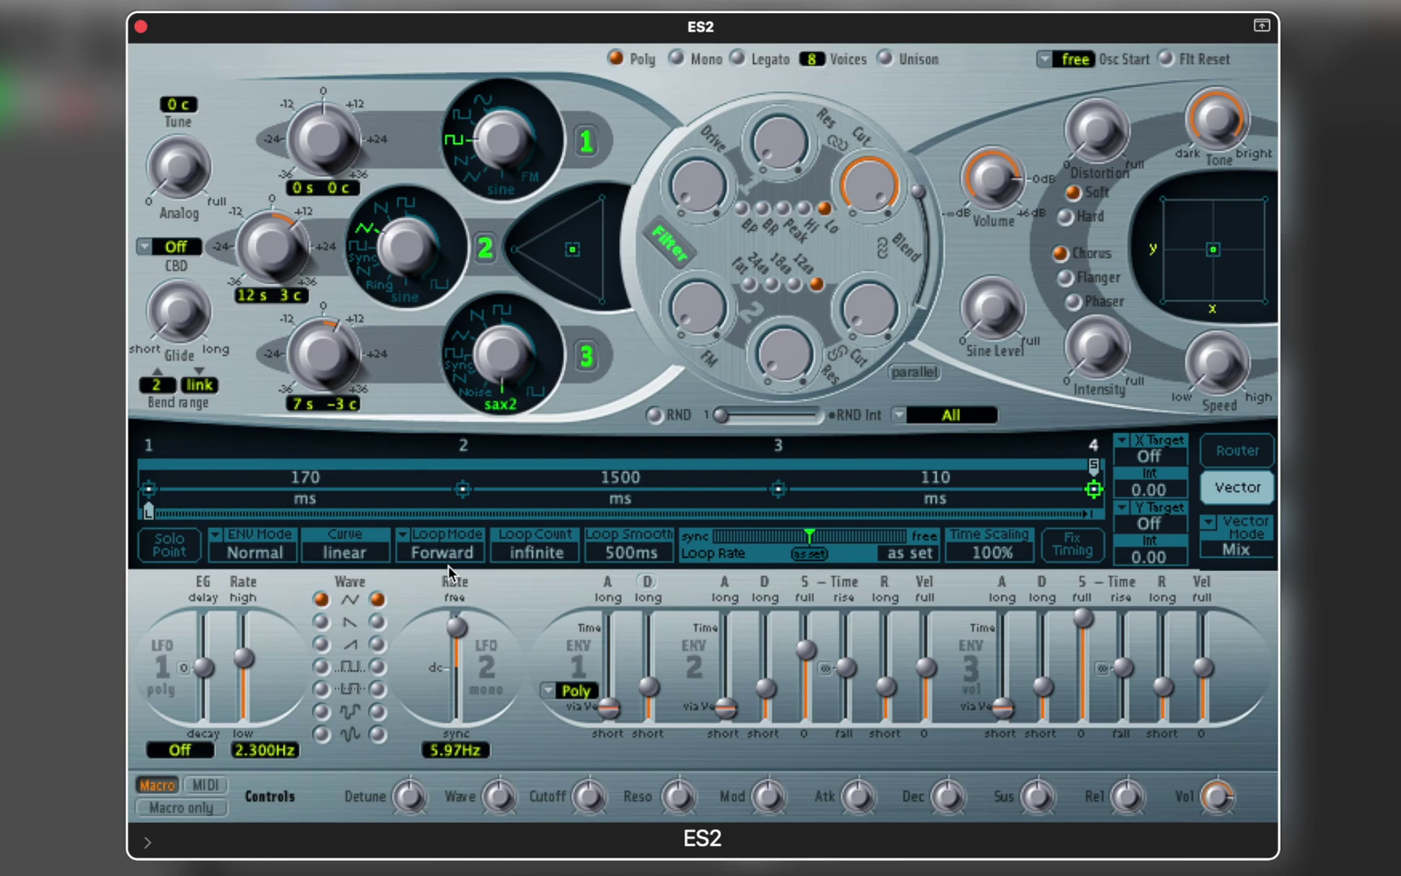
drag(808, 534, 762, 535)
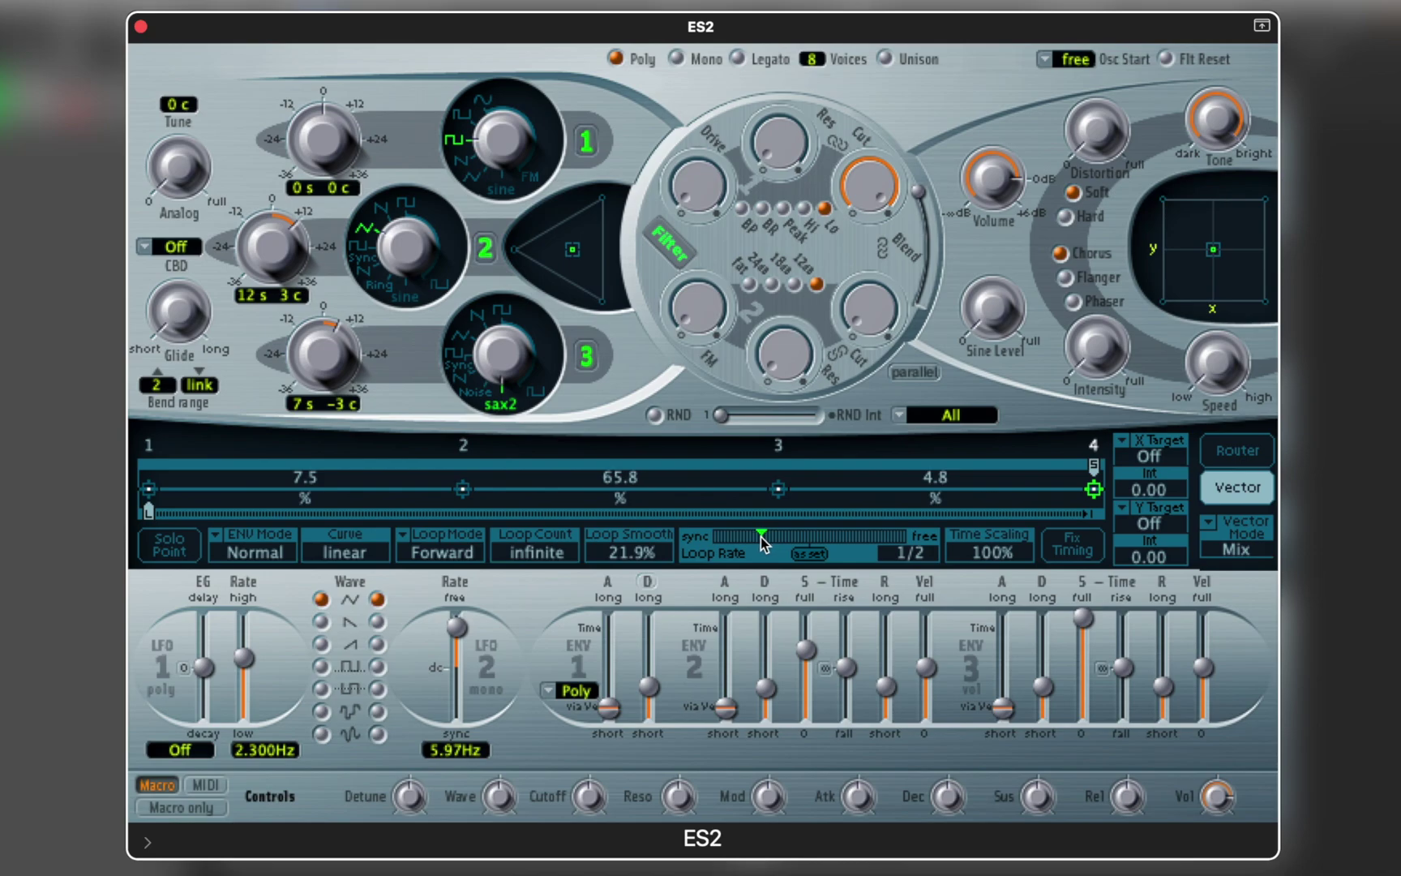
drag(761, 537, 753, 538)
Step: Switch the filter routing to series and set the vector mode to Mix+XY
click(905, 377)
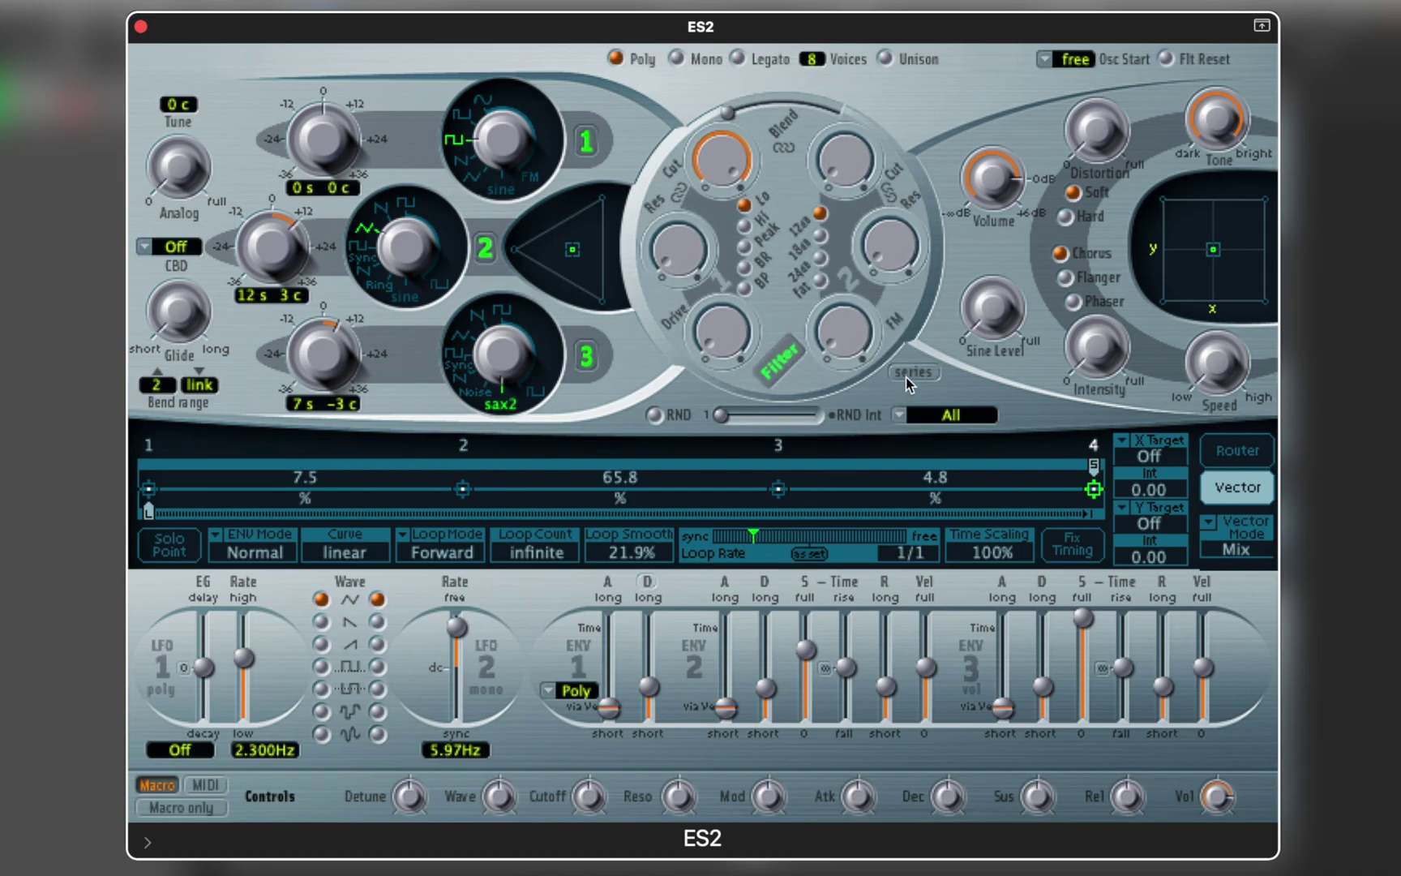
click(1230, 550)
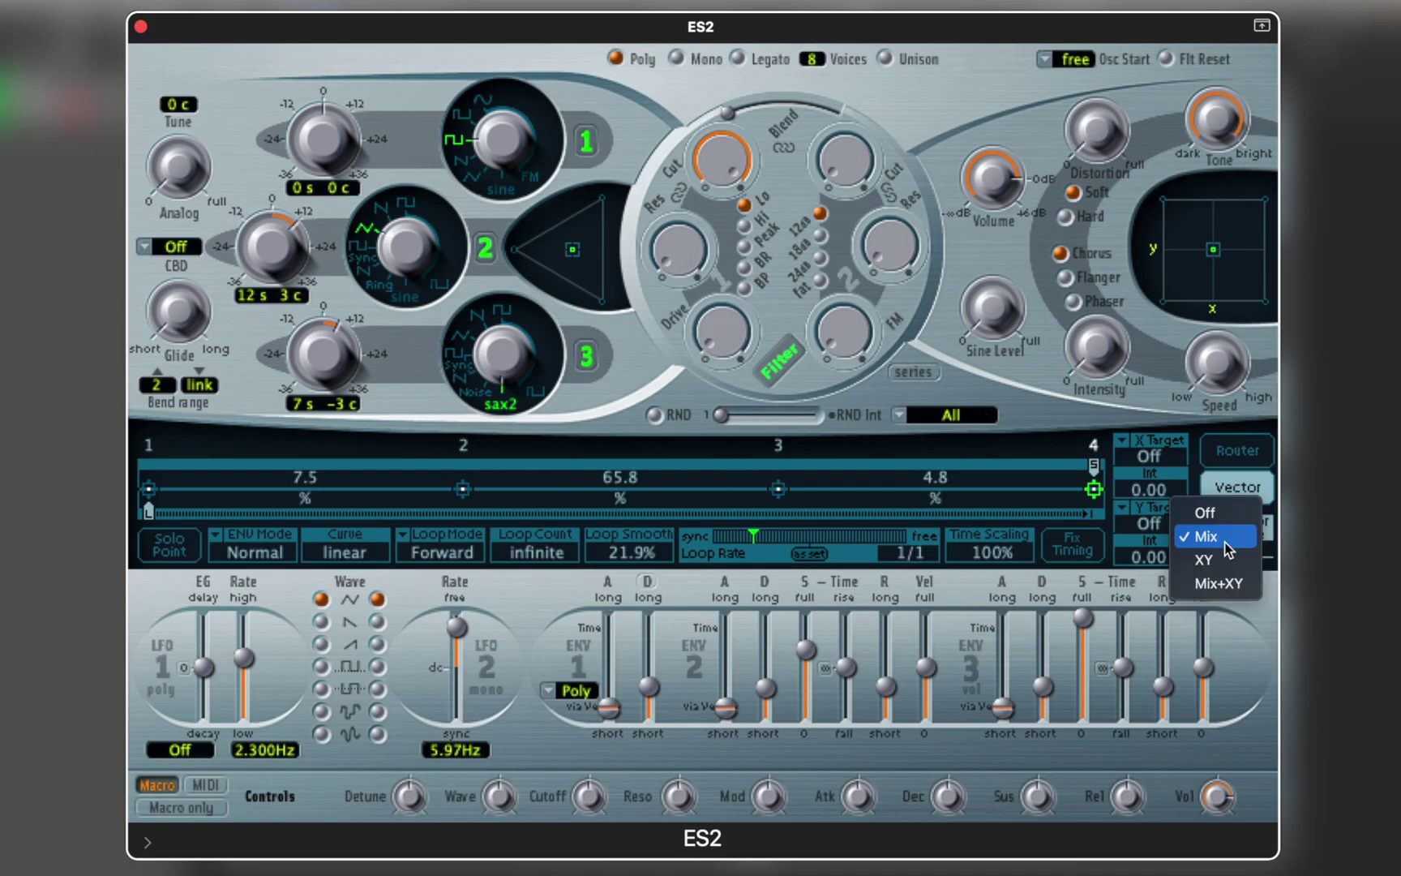
click(1222, 583)
Step: Assign Cut 1+2 as the X target with intensity 1.00 and Reso 1 as the Y target
click(1161, 467)
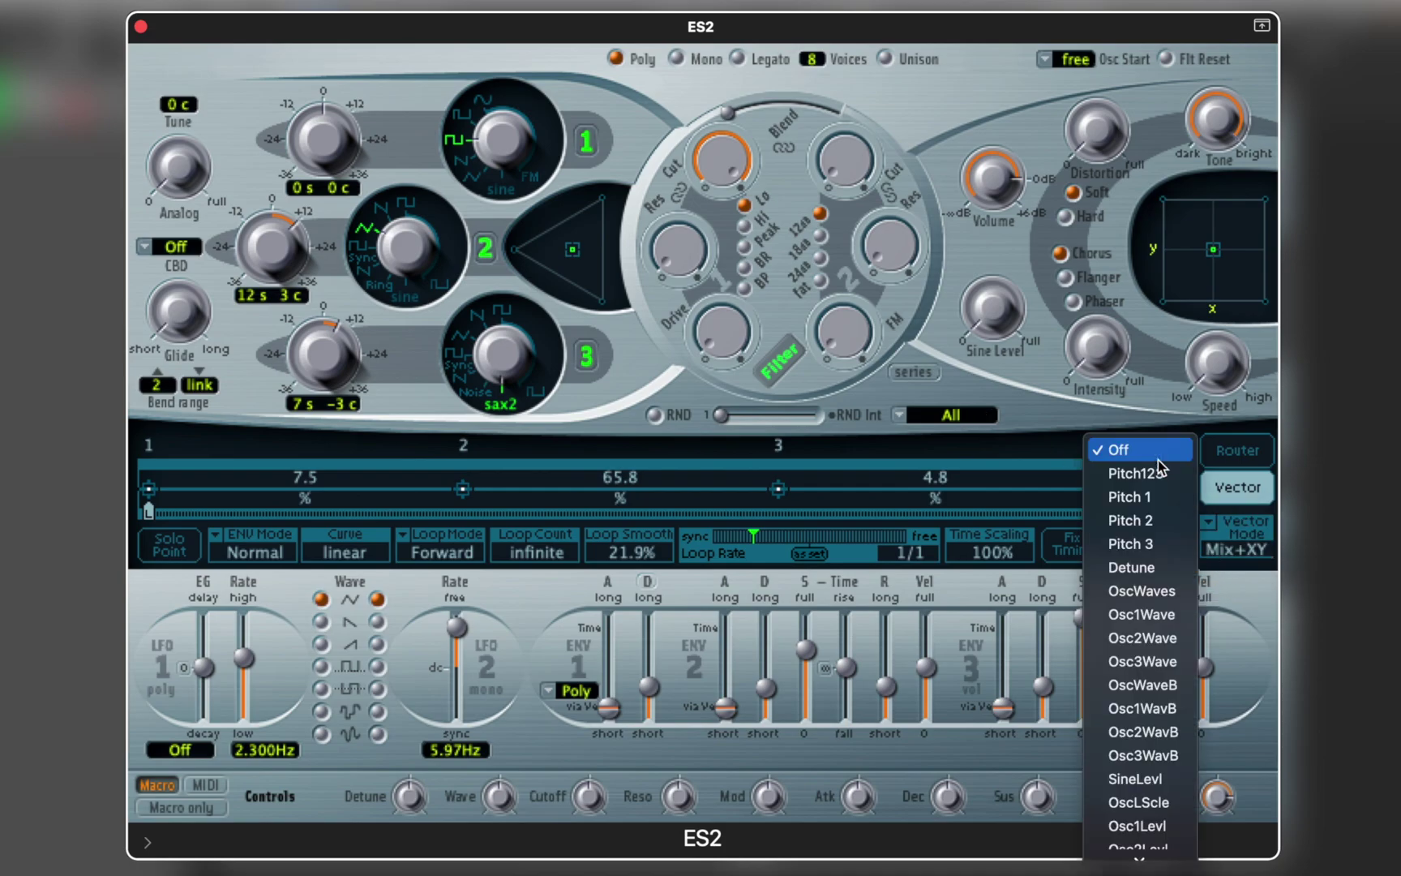
click(1154, 619)
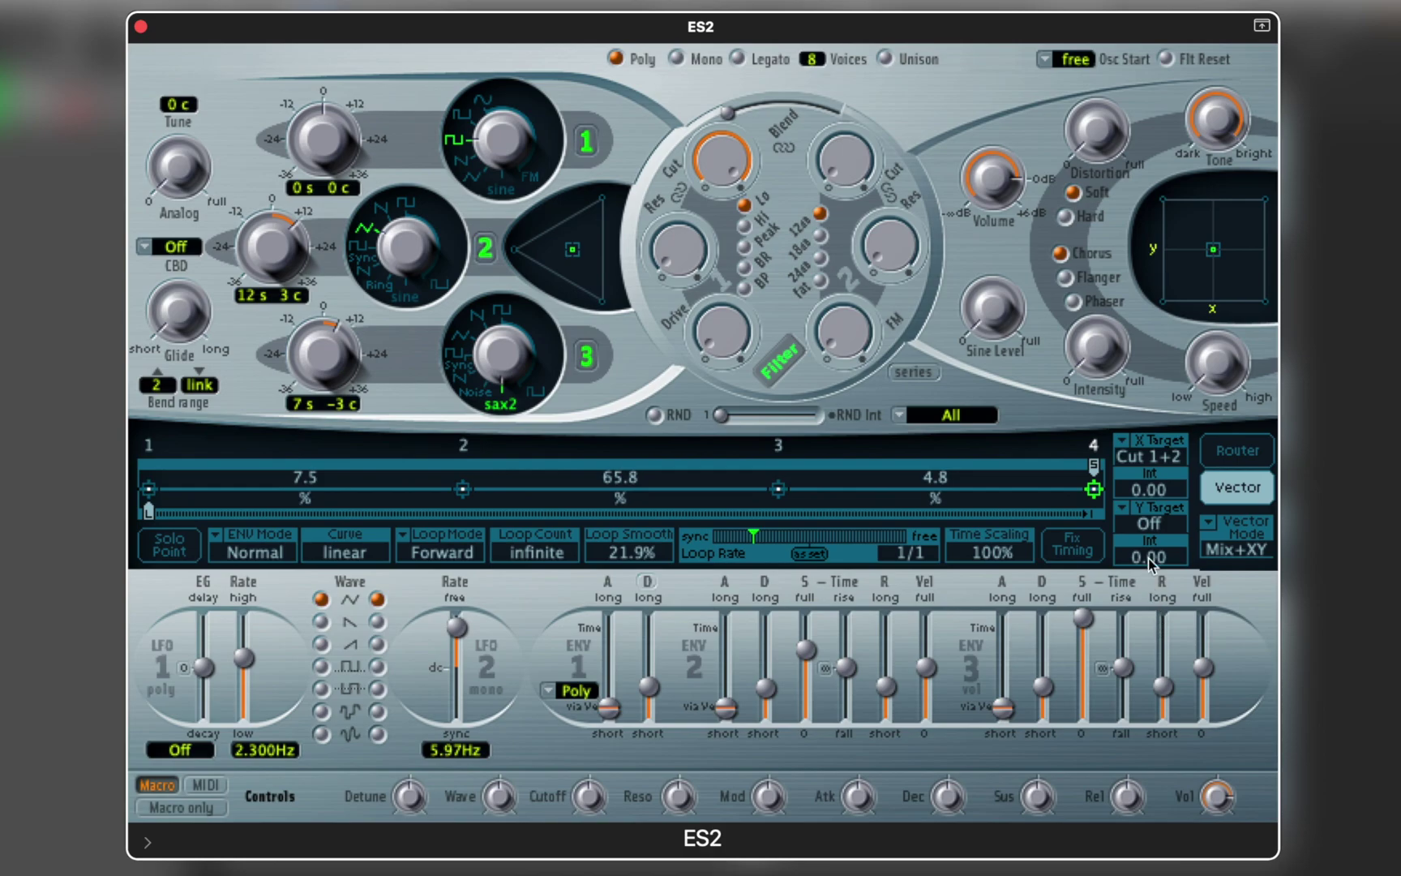
drag(1138, 493, 1138, 289)
click(1149, 523)
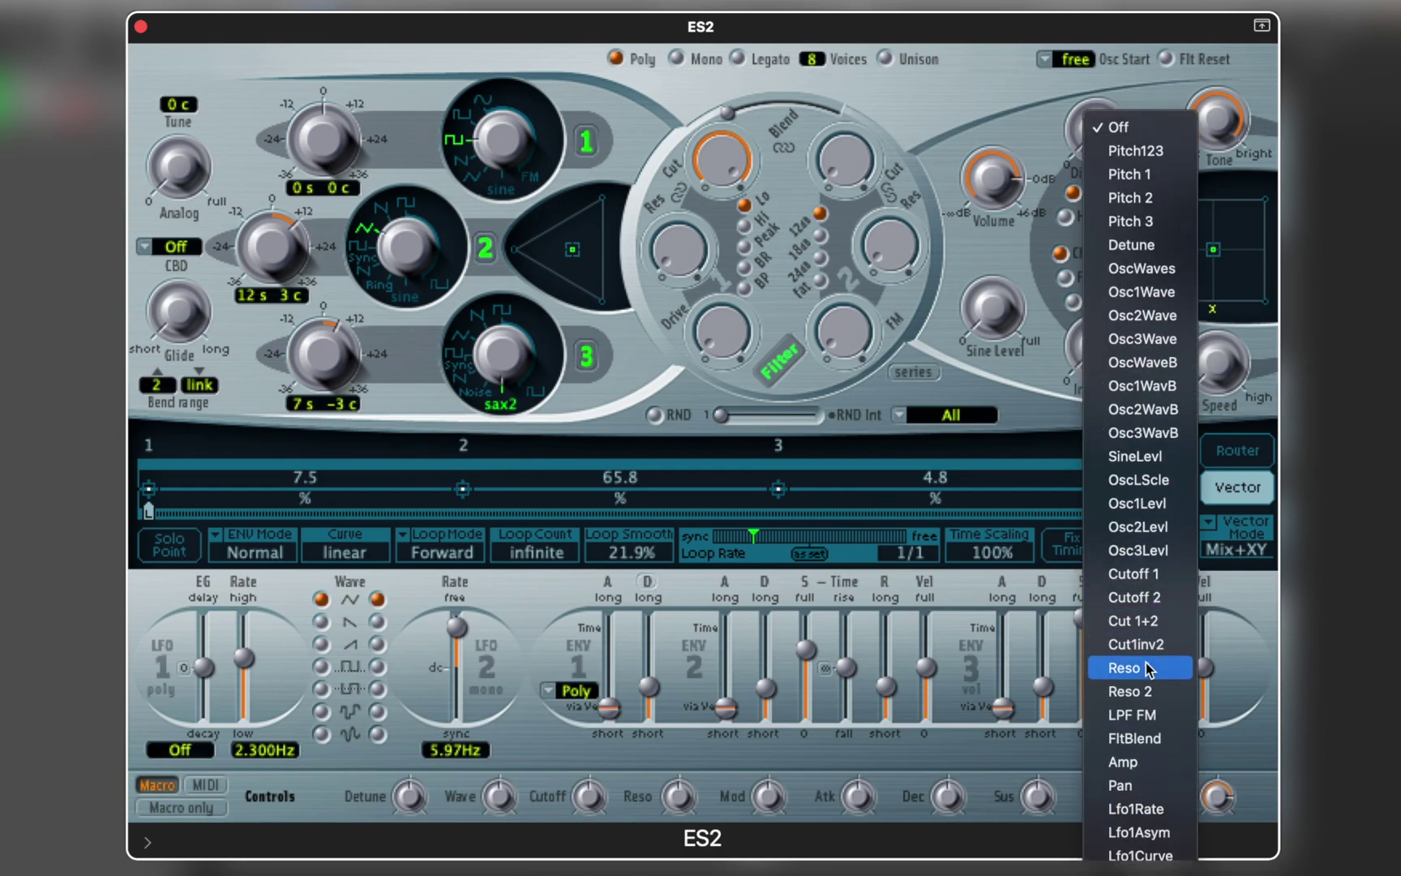
click(1150, 669)
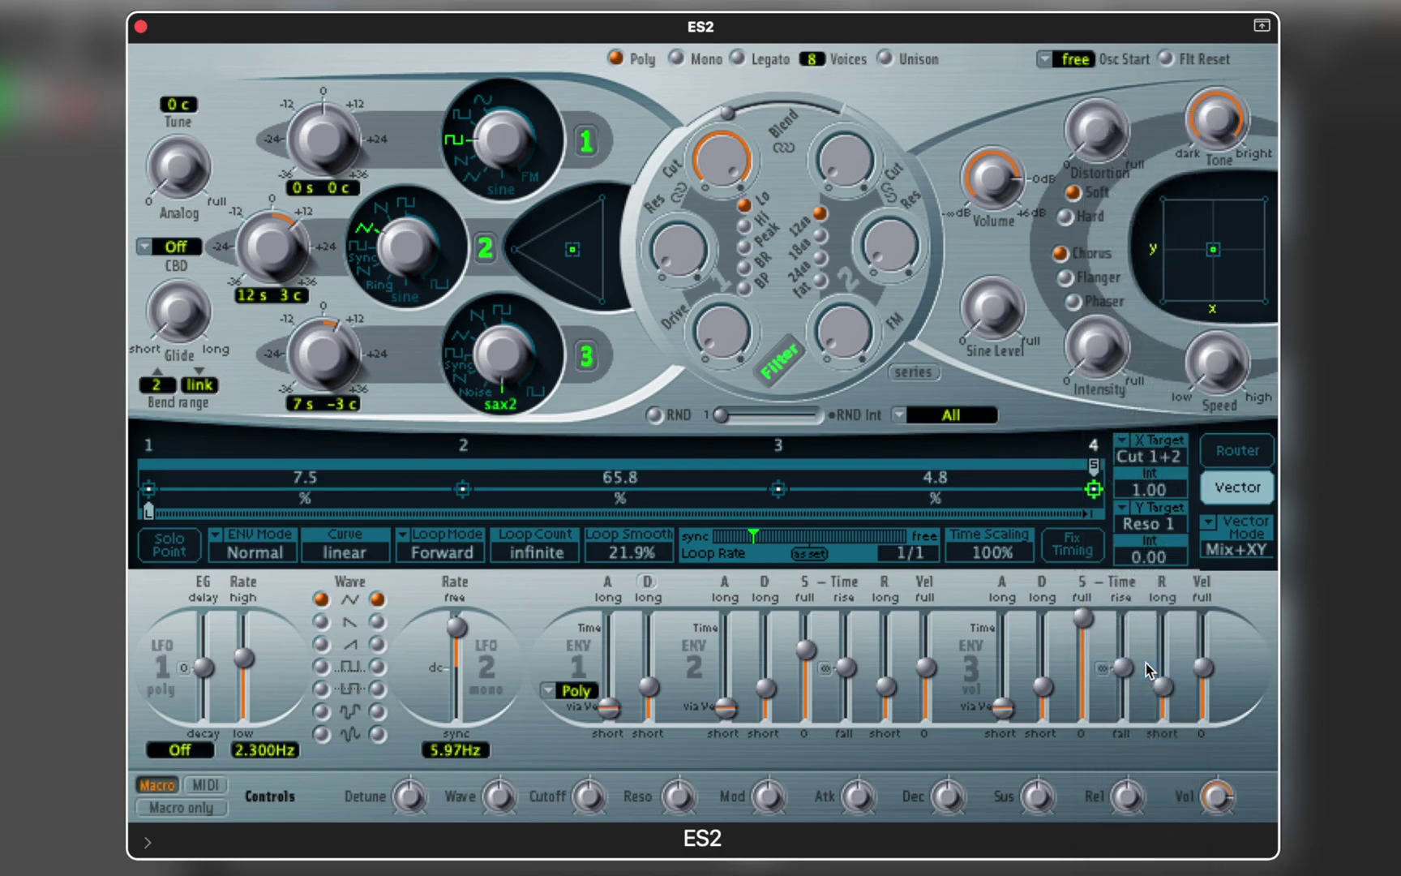
Step: Solo envelope point 1, lower filter 1's cutoff to minimum, and try a higher XY position before resetting it to centre
click(148, 489)
click(180, 548)
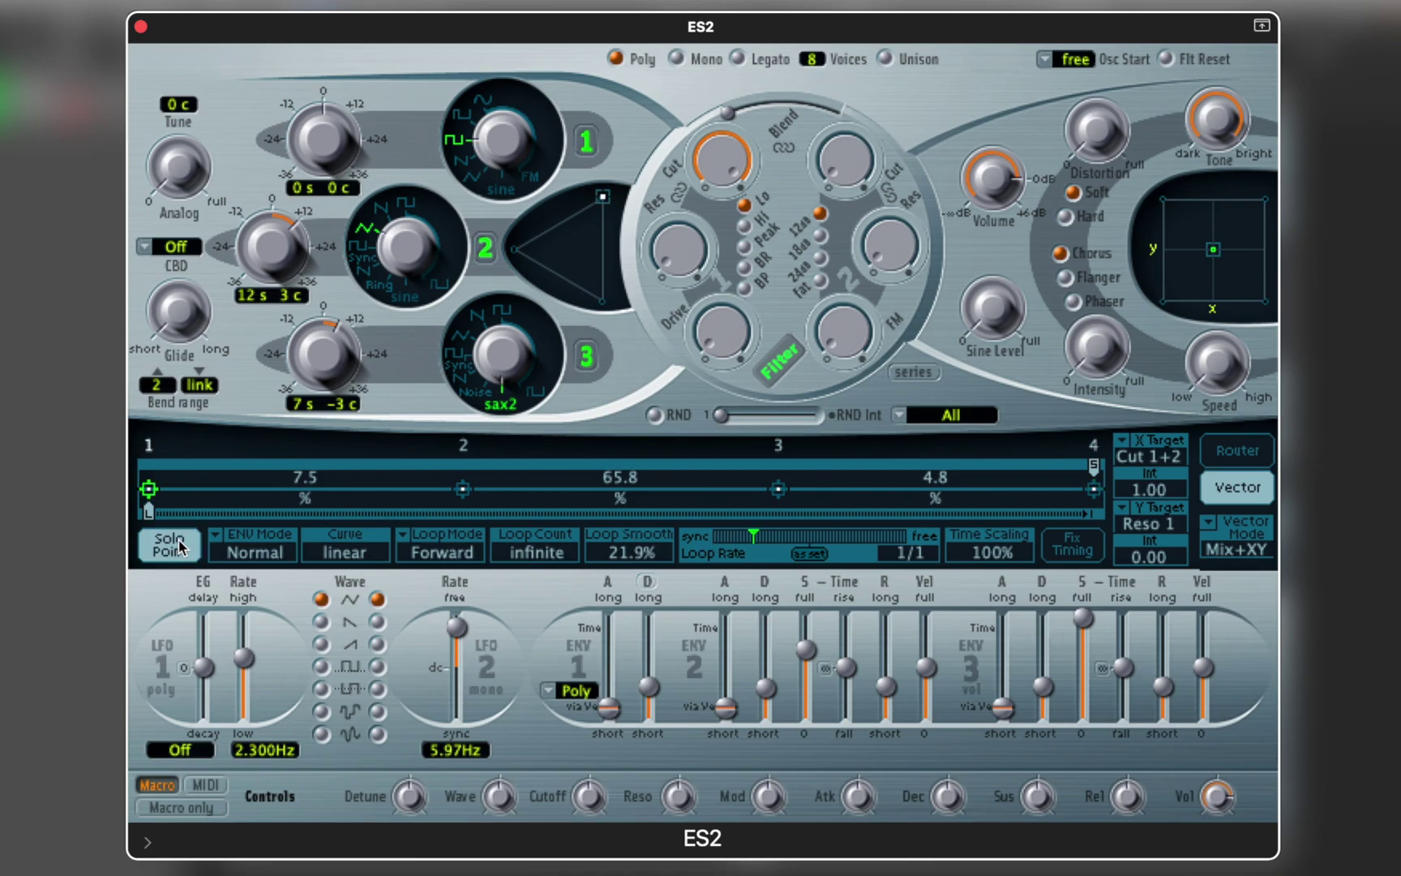
drag(738, 165, 742, 414)
drag(1213, 249, 1226, 207)
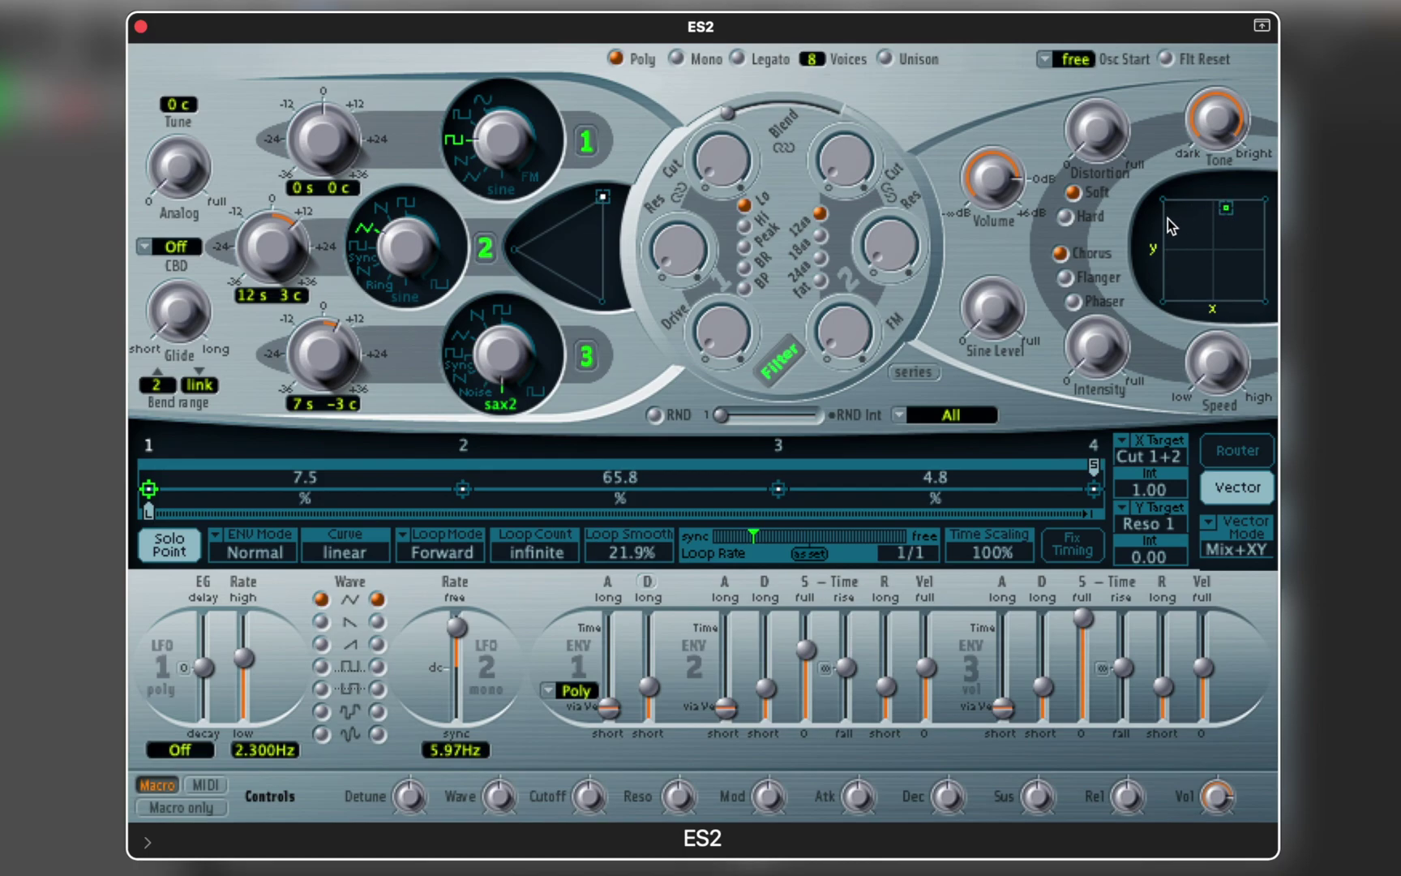
alt+click(1227, 213)
Step: Adjust XY positions across points 2 to 4, placing point 4 at high X slightly above centre, and turn off Solo Point
click(462, 489)
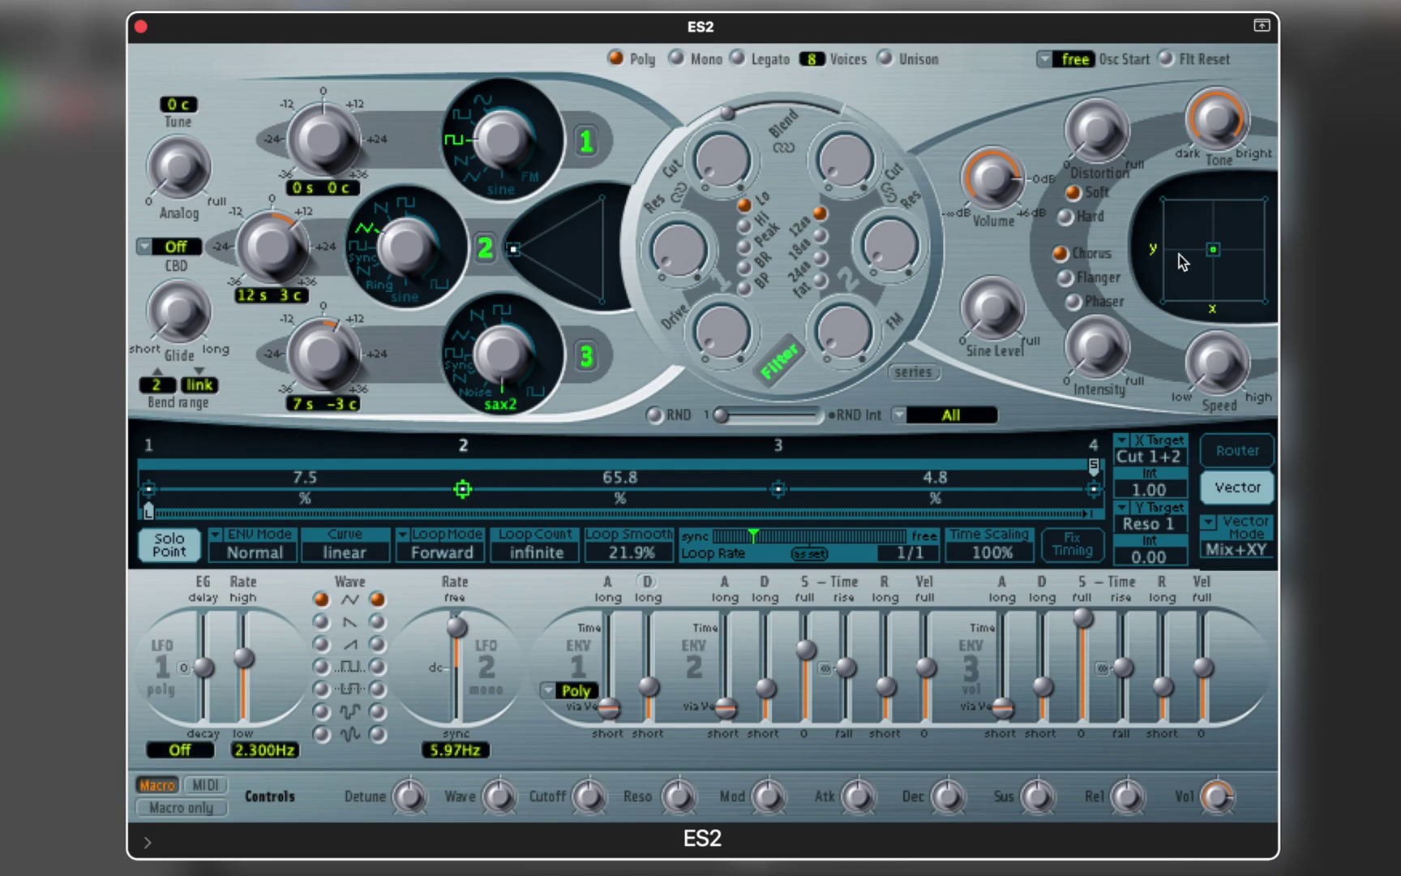
mouse_move(1213, 249)
mouse_down()
mouse_move(1234, 236)
mouse_move(1219, 256)
mouse_move(1235, 297)
mouse_move(1238, 245)
mouse_move(1253, 235)
mouse_up()
click(780, 492)
click(1094, 489)
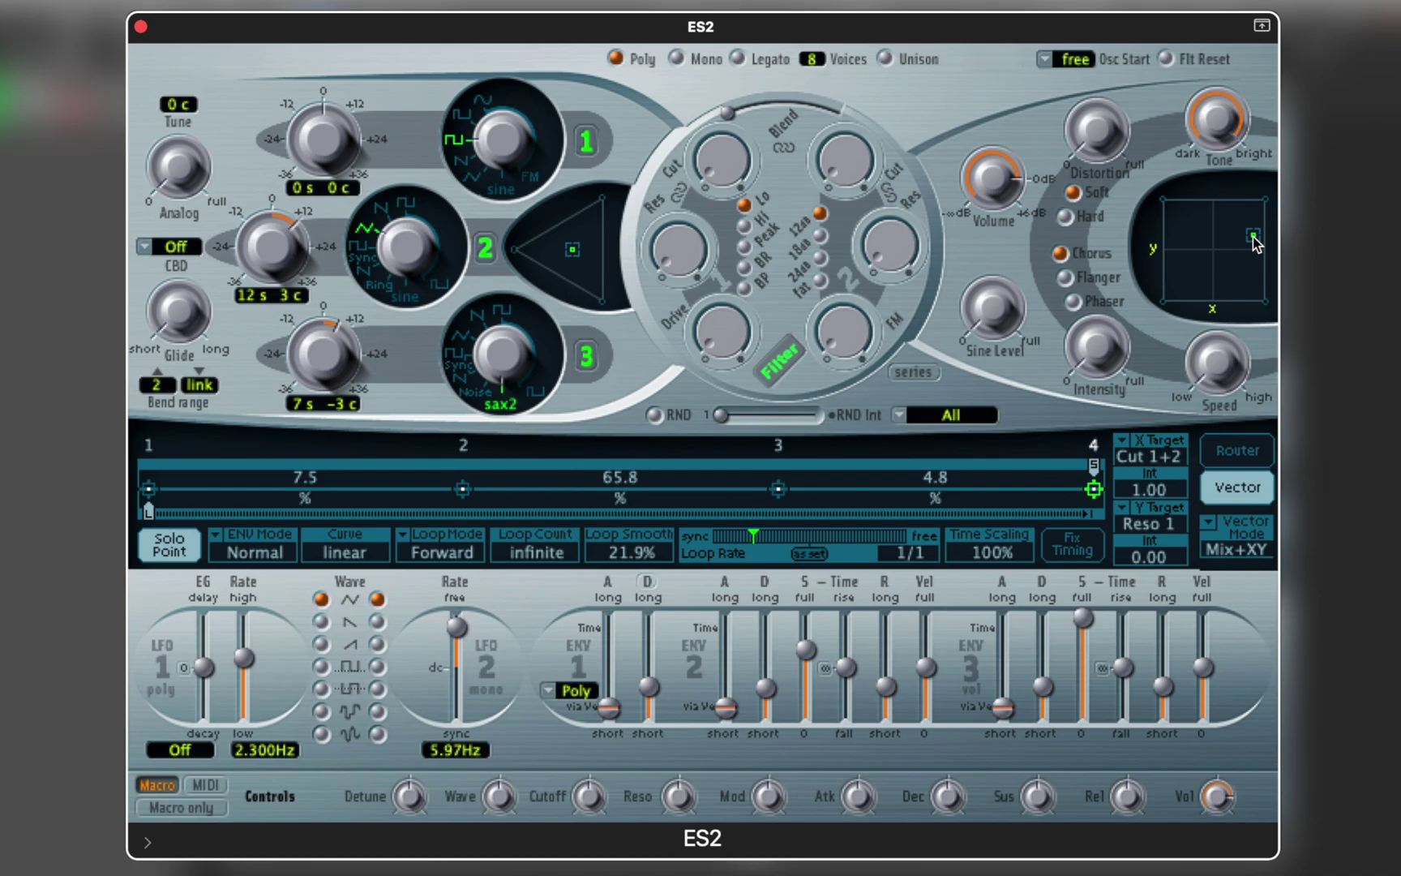
click(193, 549)
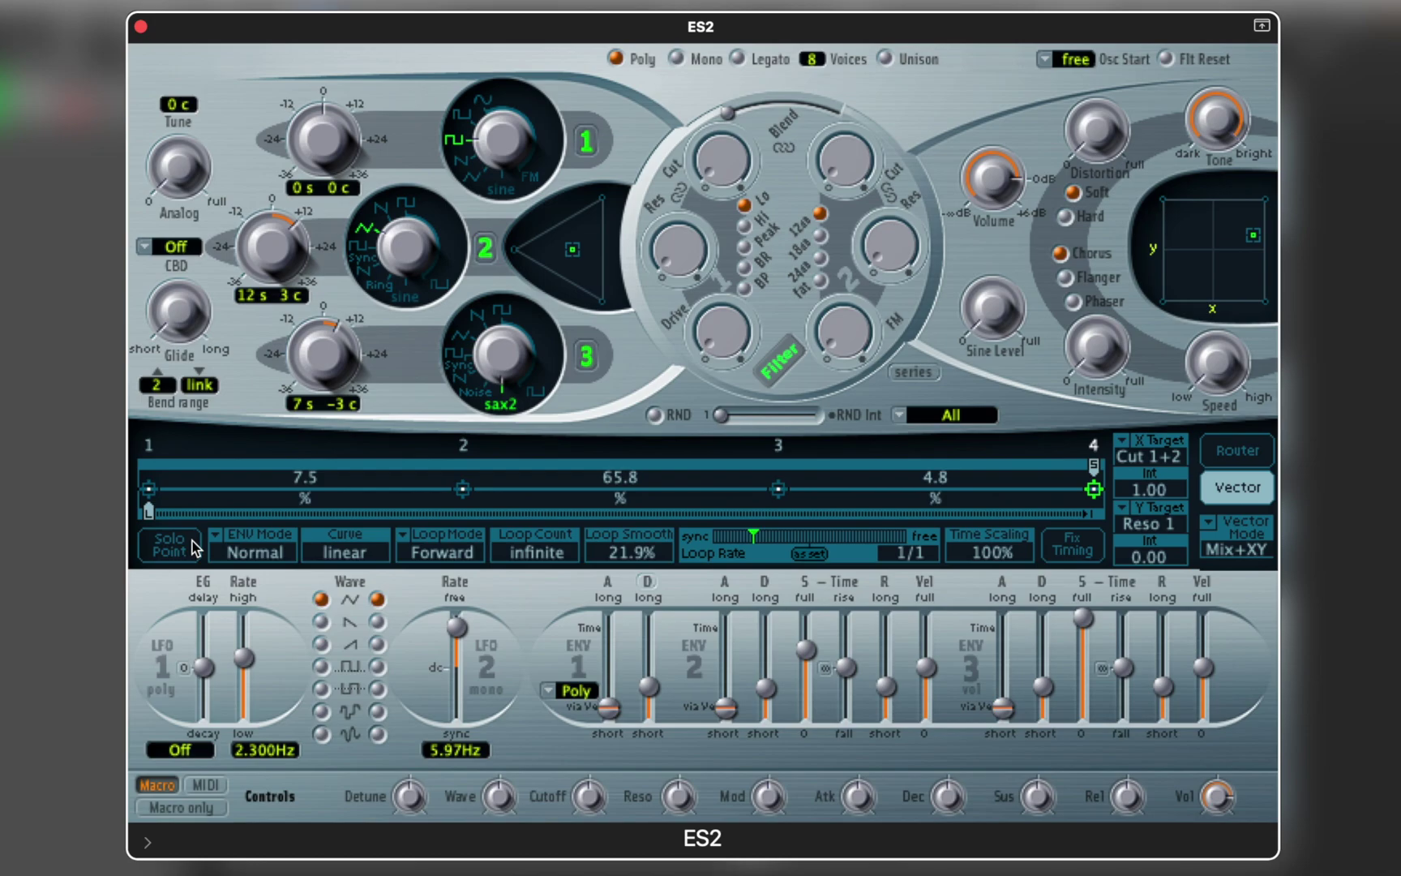
Step: Set the envelope loop mode to Alternate and adjust the three segment times to 15.2%, 15.2% and 19.6%
click(430, 555)
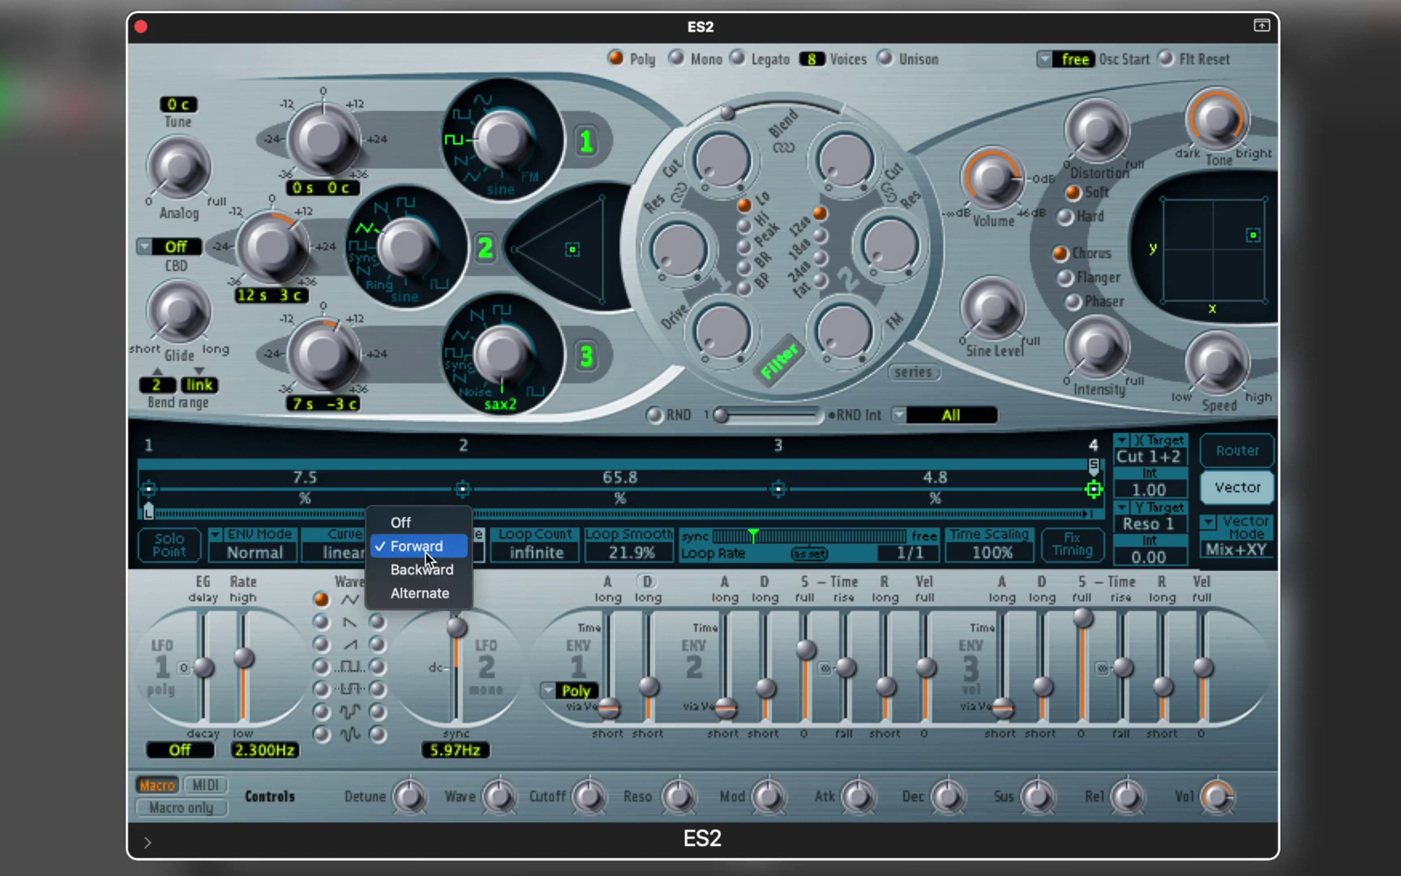
click(425, 594)
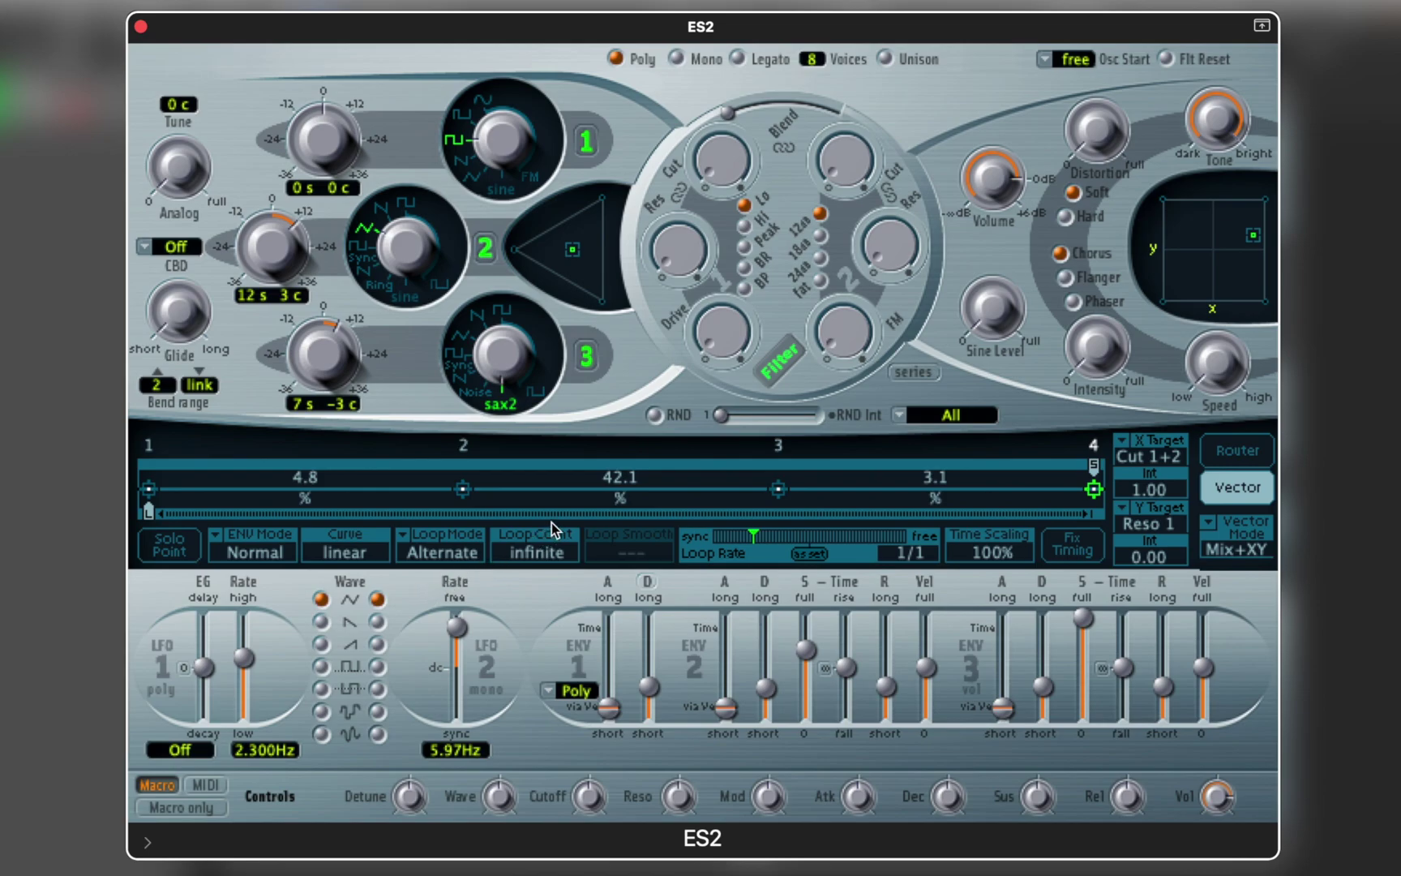
drag(616, 482, 616, 538)
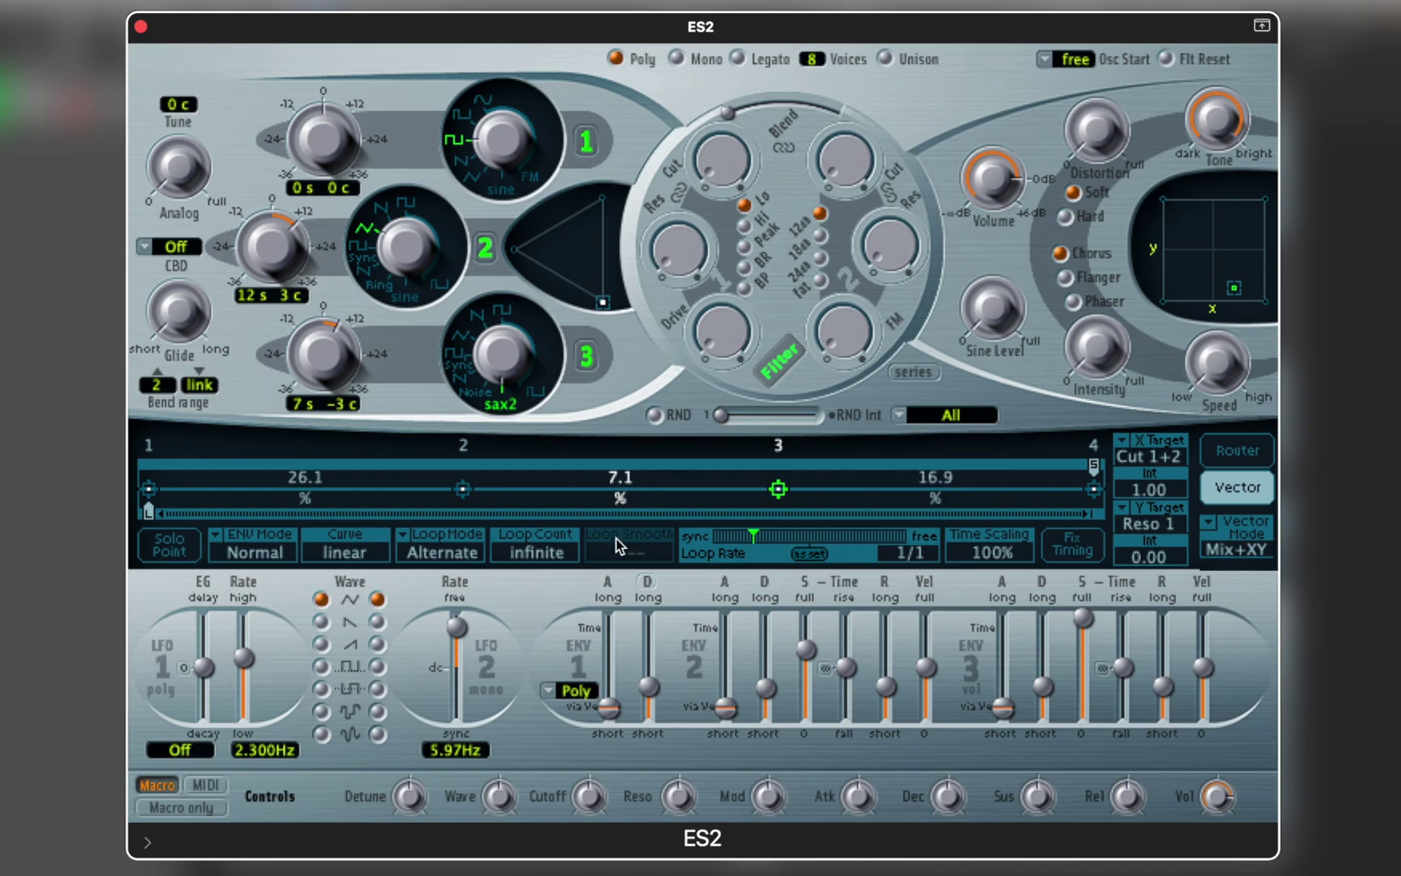
drag(935, 483, 936, 478)
click(775, 489)
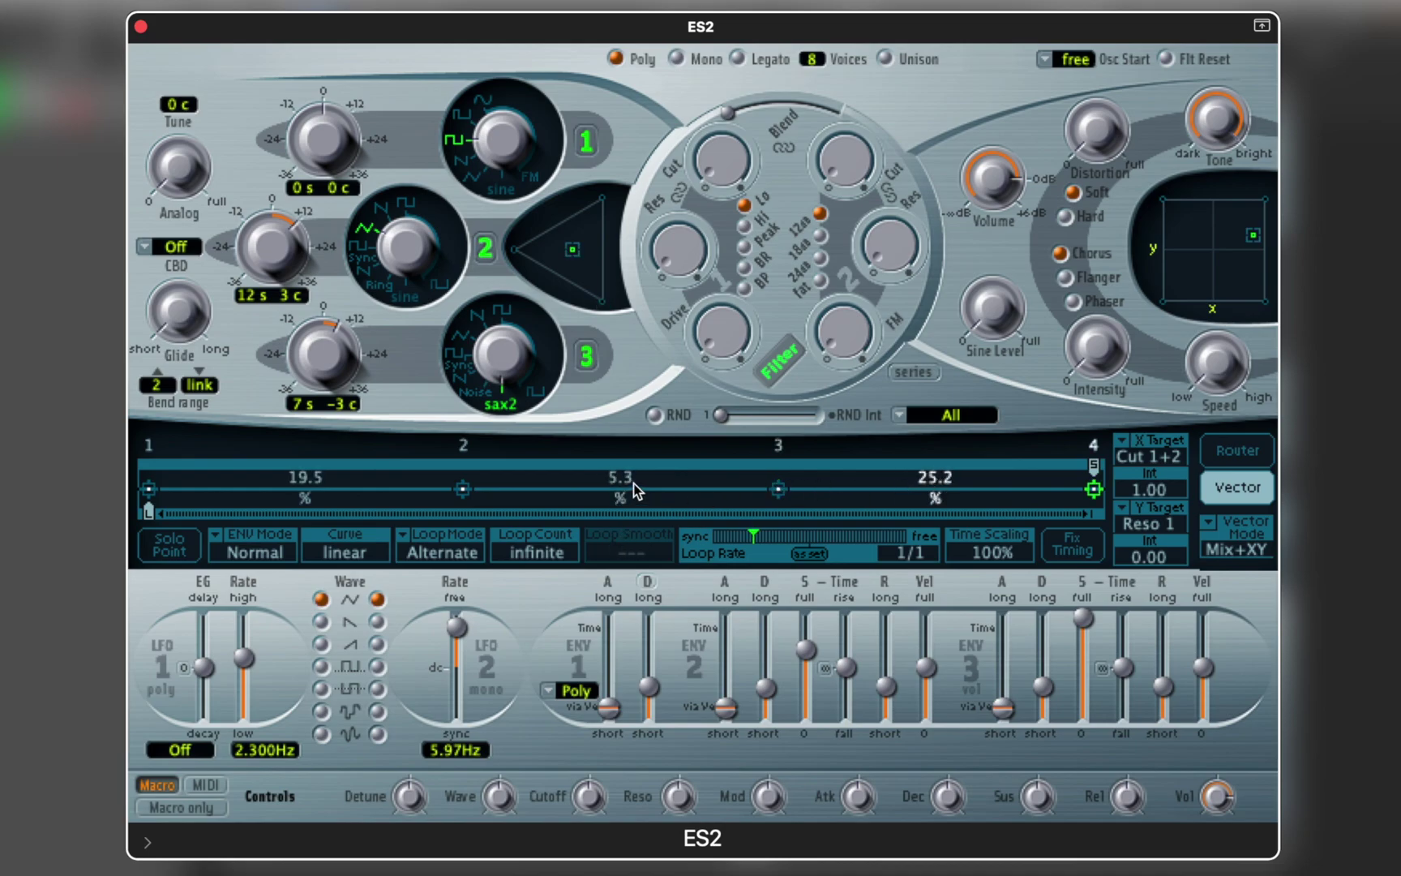
drag(629, 489, 638, 475)
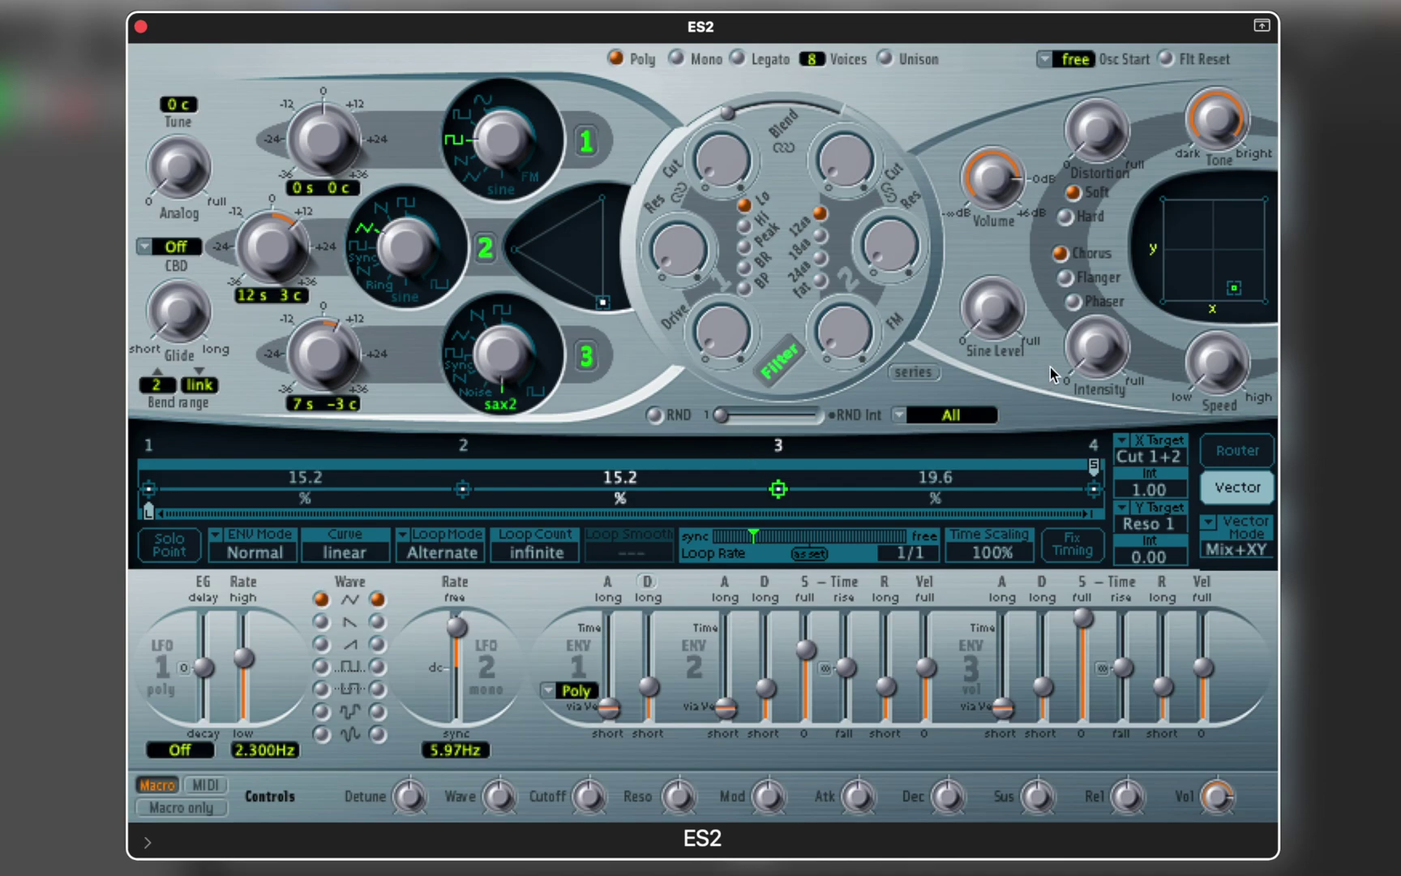
Step: Raise the chorus intensity and speed, and add some sine level and a little distortion
drag(1101, 349, 1104, 329)
drag(1232, 363, 1237, 290)
drag(999, 312, 1035, 227)
drag(1097, 147, 1105, 101)
Step: Try a free-running loop rate of 0.25 Hz and different envelope curve settings
drag(756, 535, 837, 540)
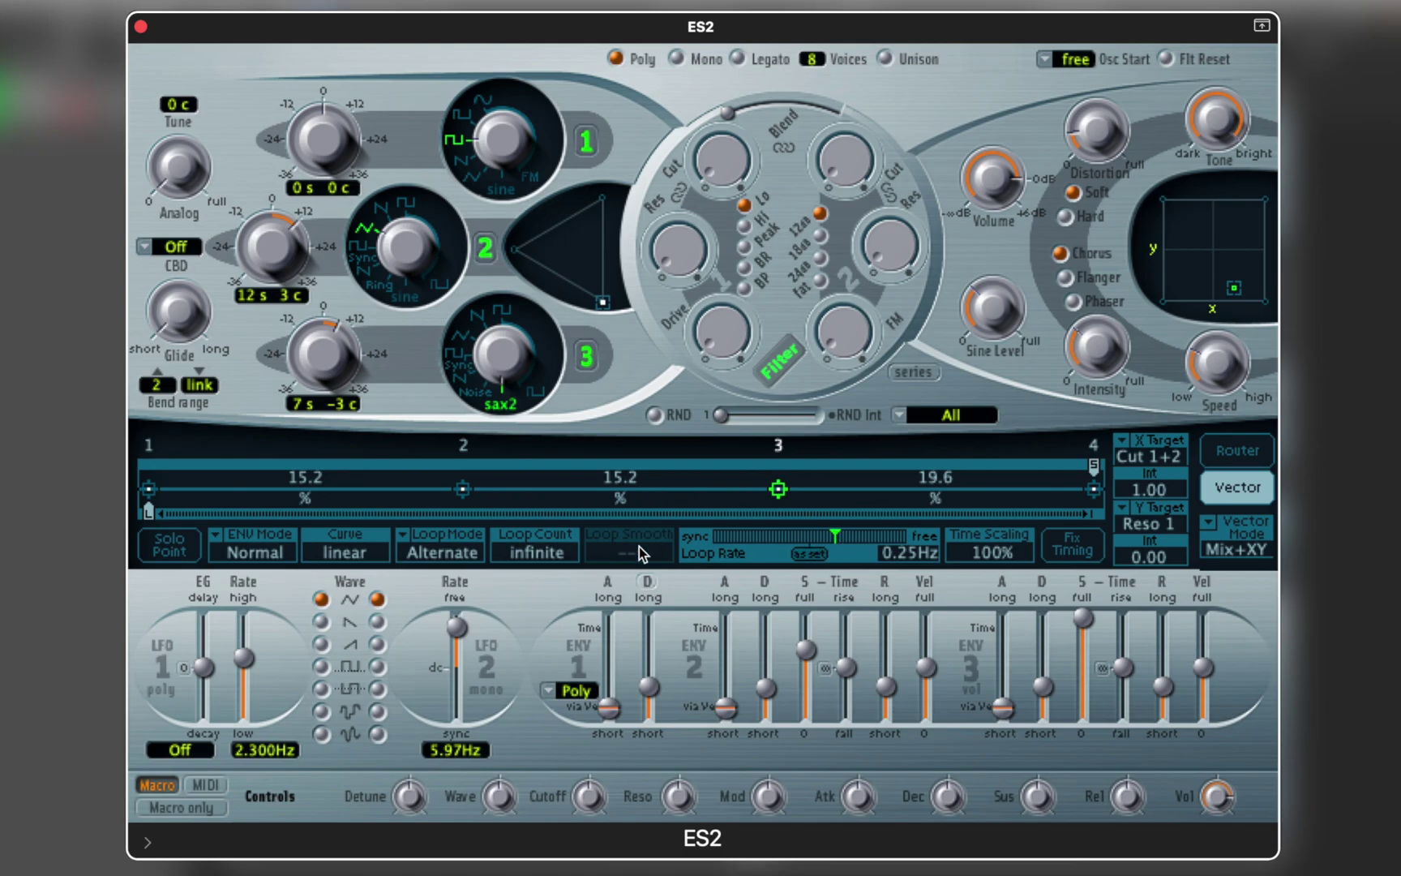
drag(357, 552, 358, 641)
Step: Clear the vector envelope and turn off oscillators 2 and 3
right_click(1094, 489)
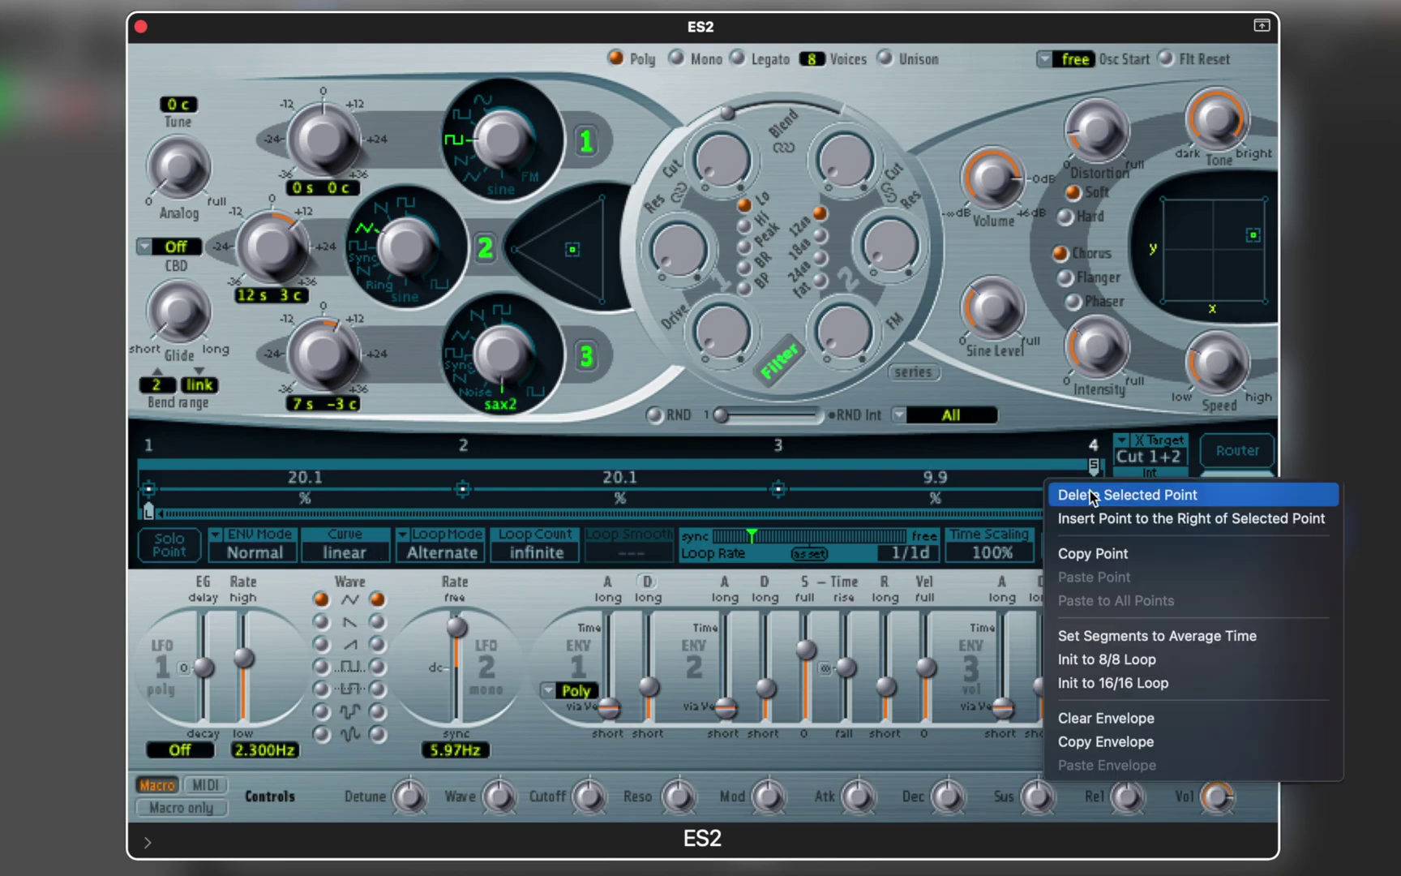
click(1095, 717)
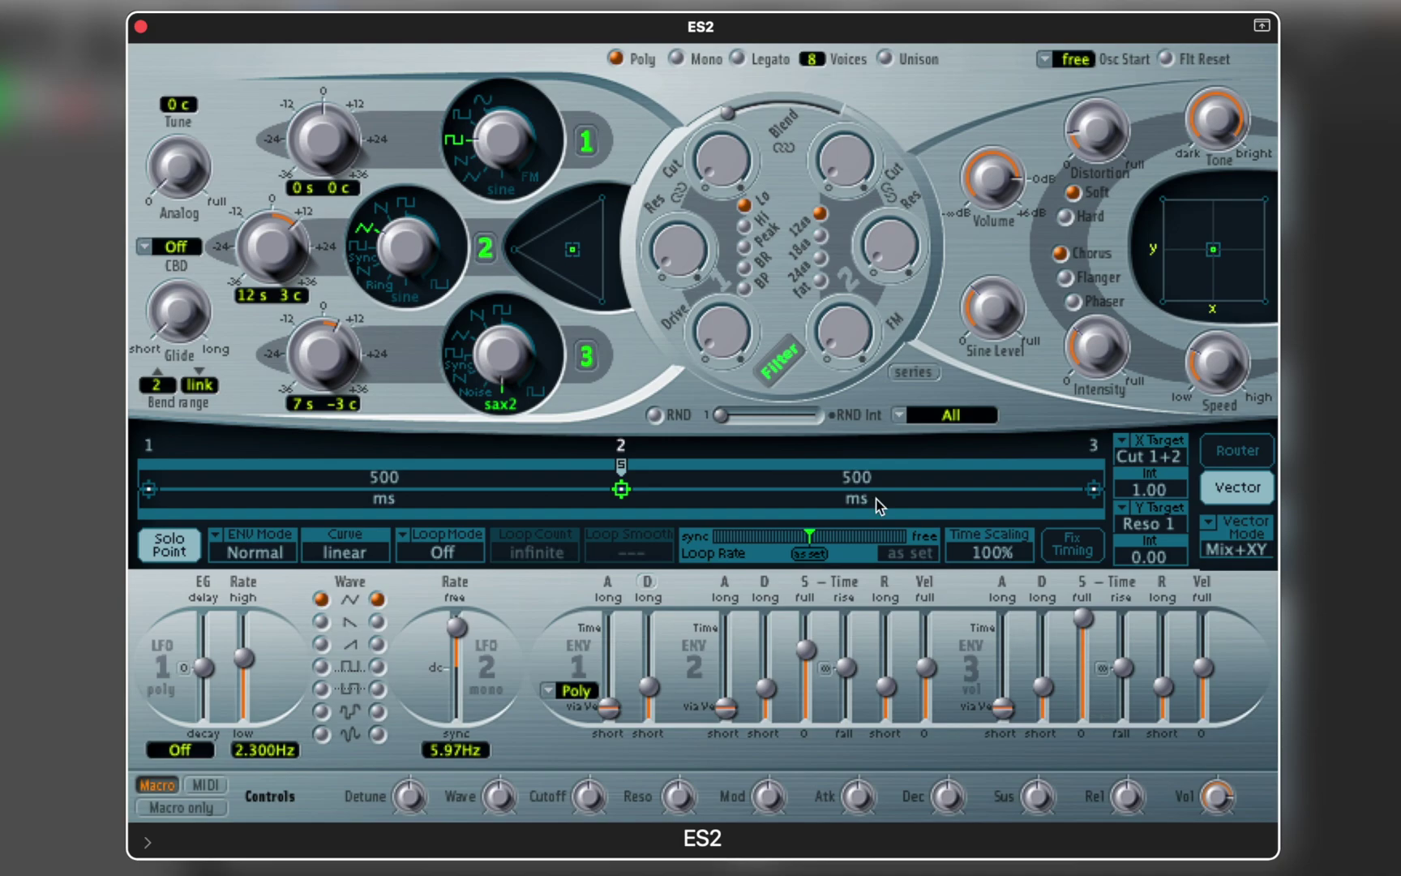
click(484, 253)
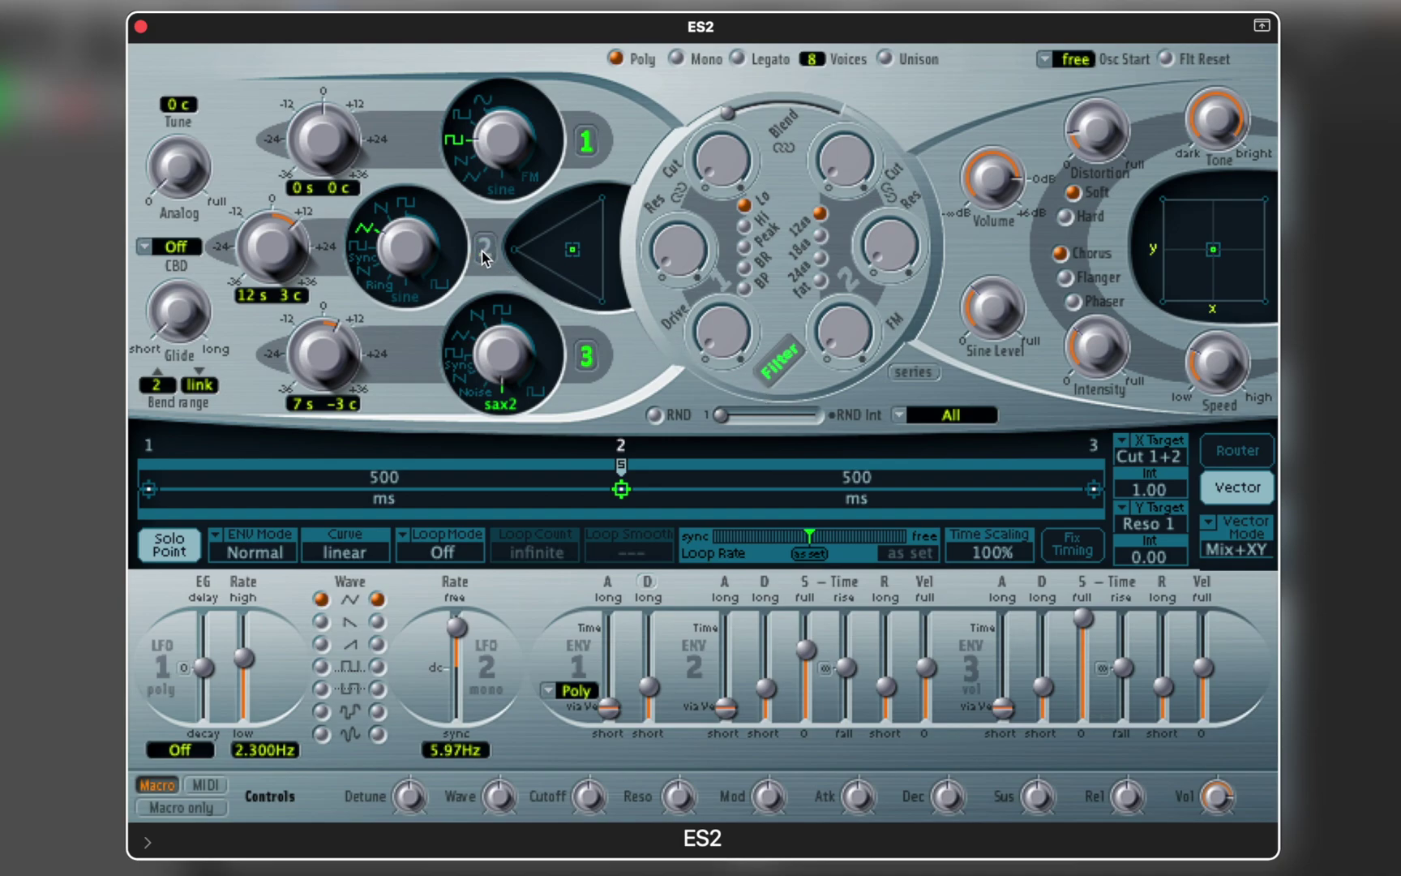
click(585, 356)
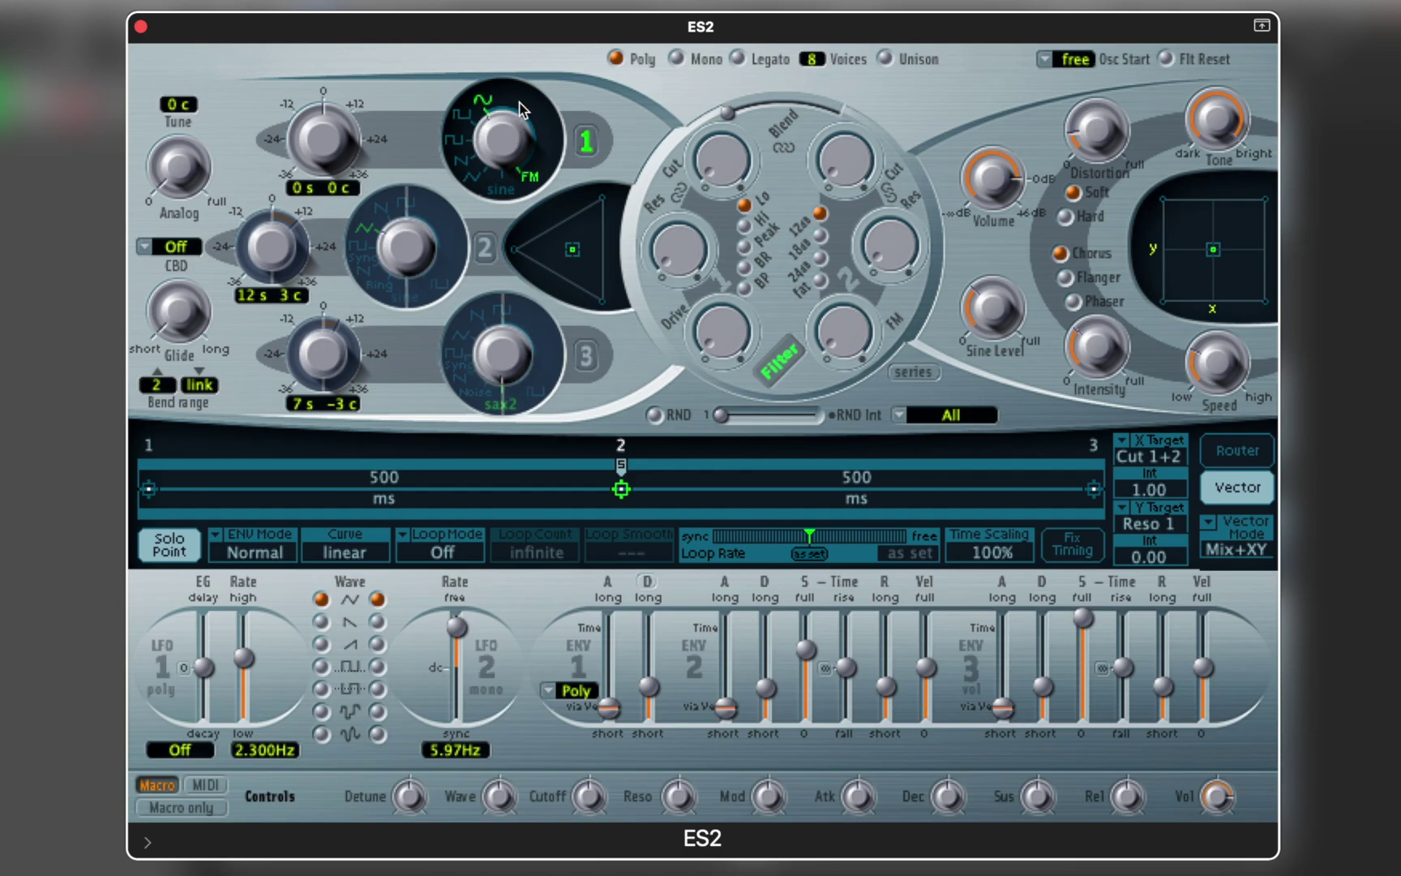
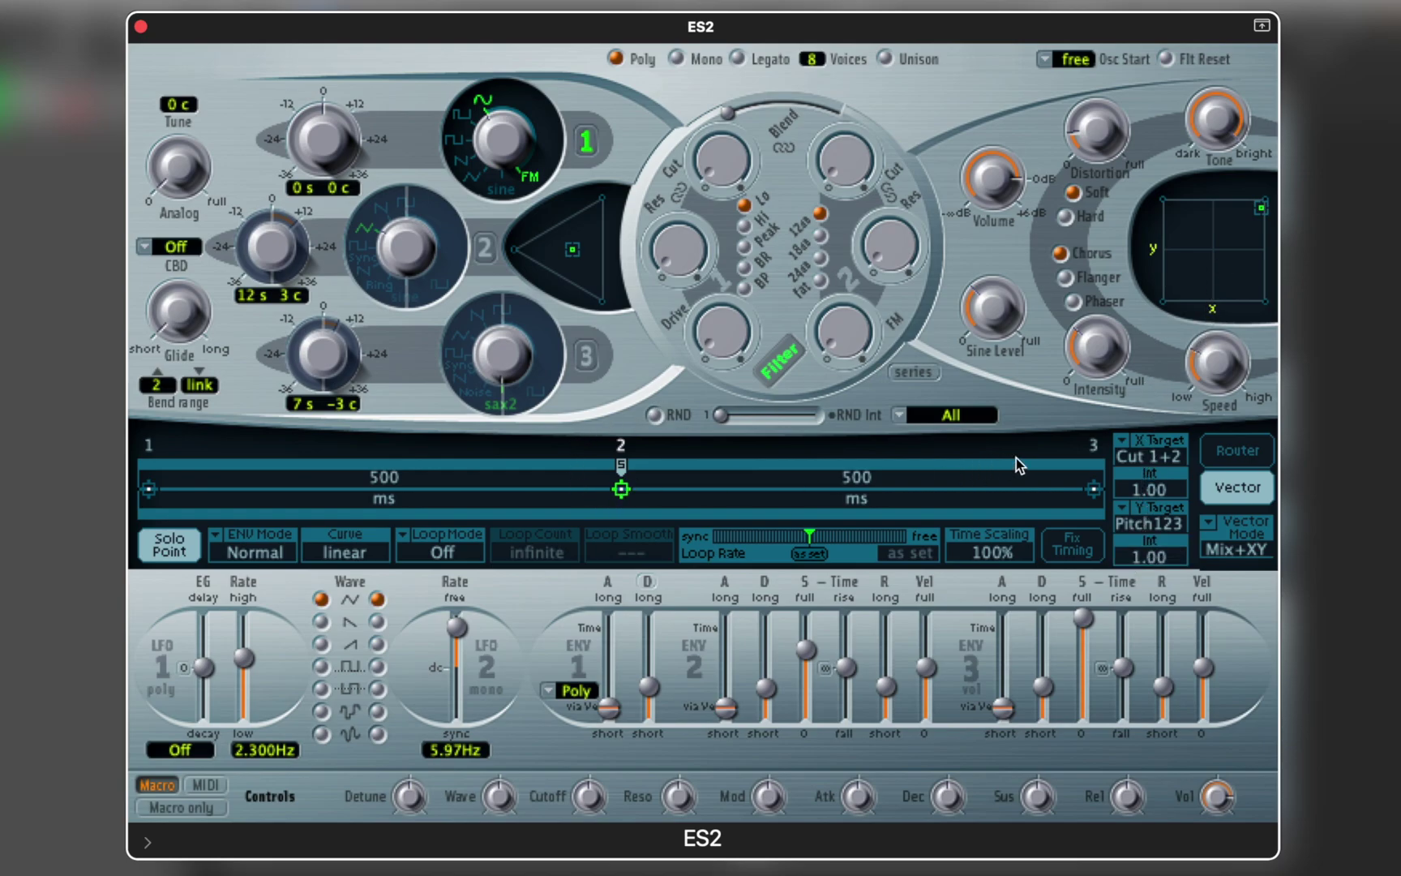
Step: Make point 3 the sustain point, adjust the XY positions of points 1 and 2 around centre, and lower point 3's Y position
click(1095, 467)
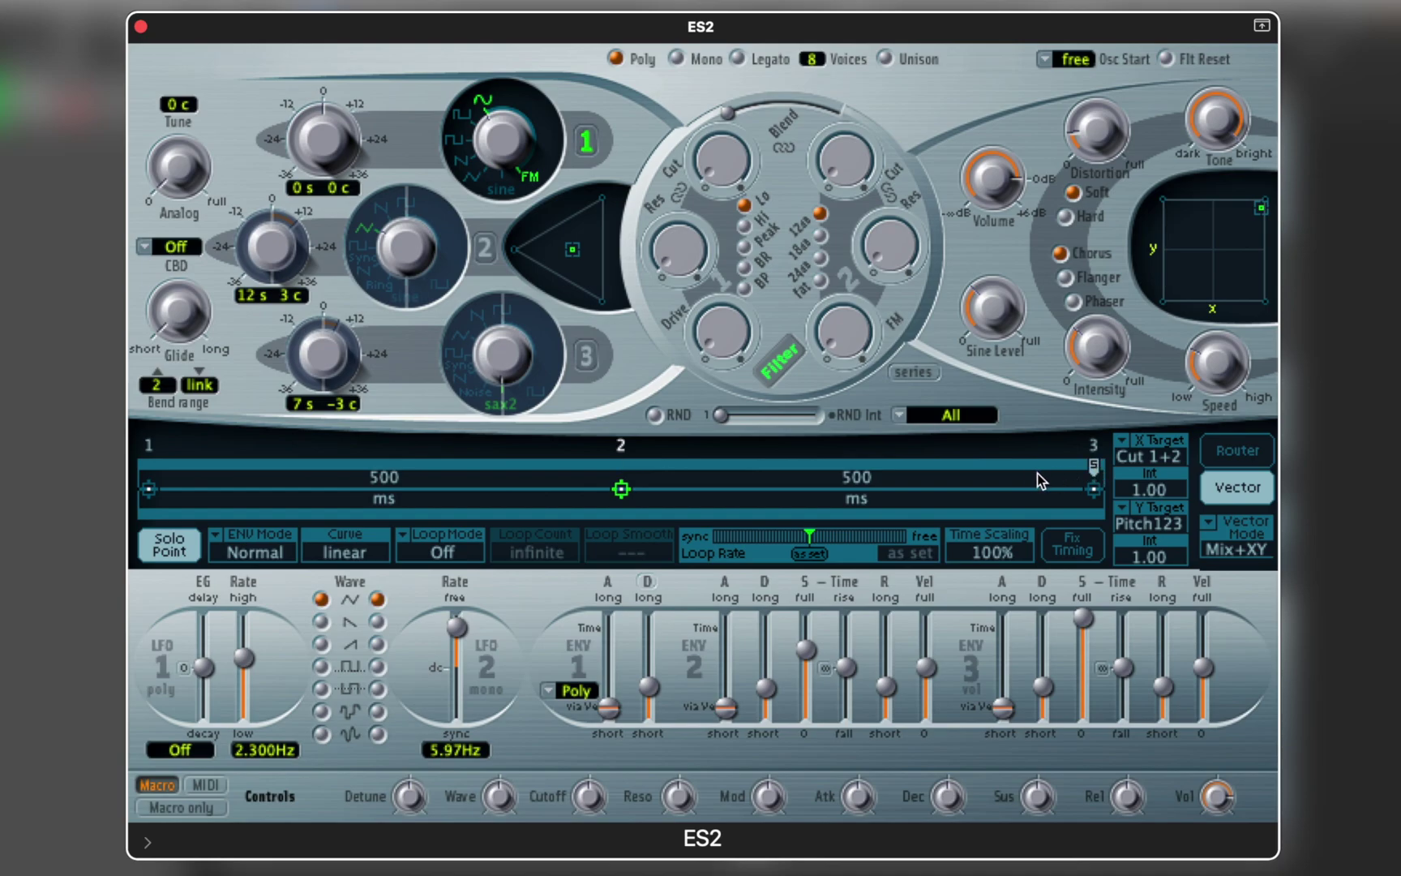
click(148, 488)
mouse_move(1213, 249)
mouse_down()
mouse_move(1266, 207)
mouse_move(1215, 254)
mouse_up()
click(621, 488)
click(1215, 248)
click(1094, 489)
drag(1214, 253, 1218, 281)
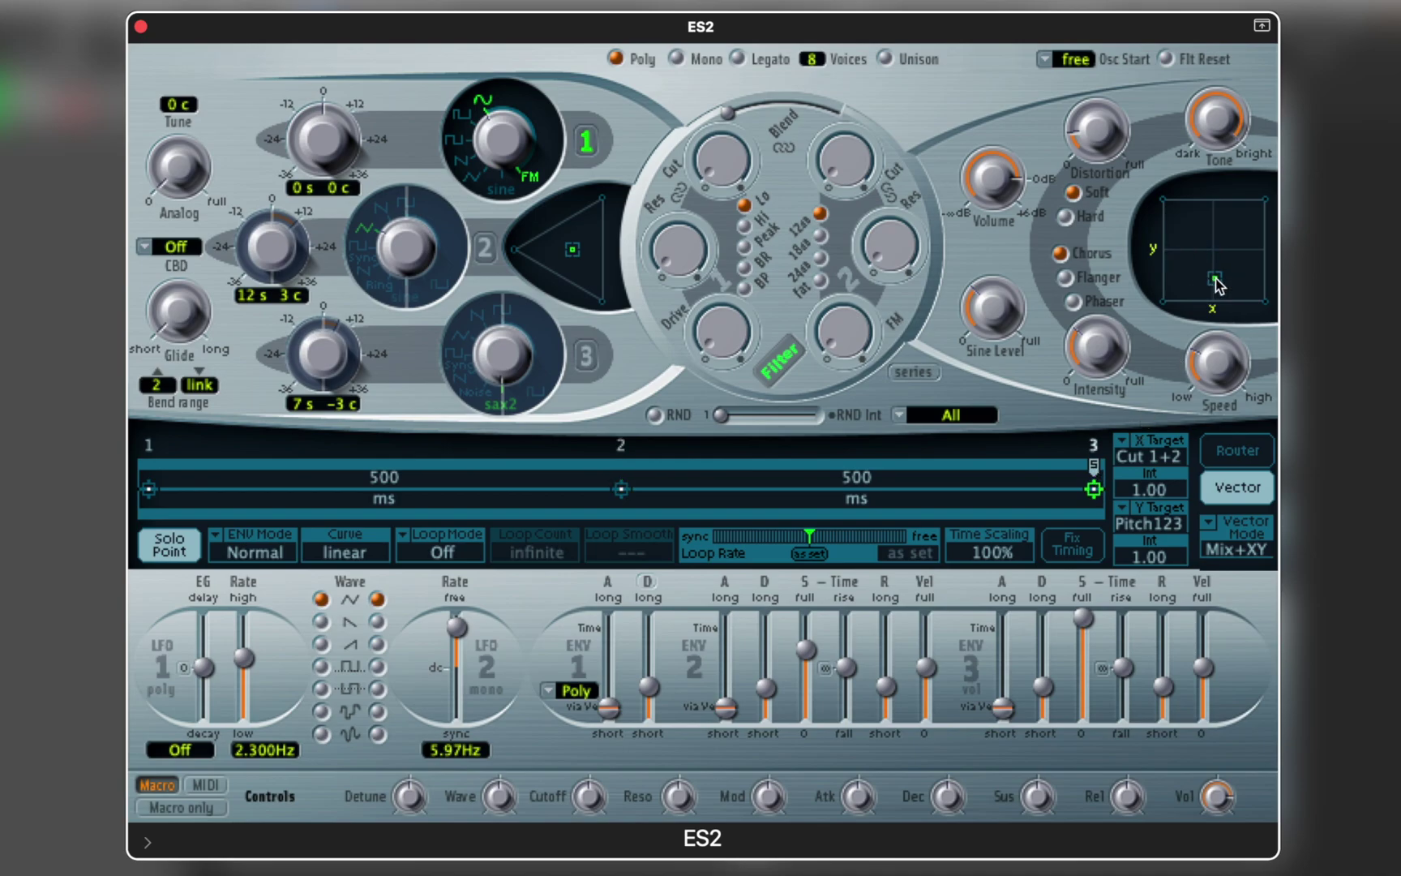
Step: Turn off Solo Point and shorten the first envelope segment to 27 ms
click(167, 548)
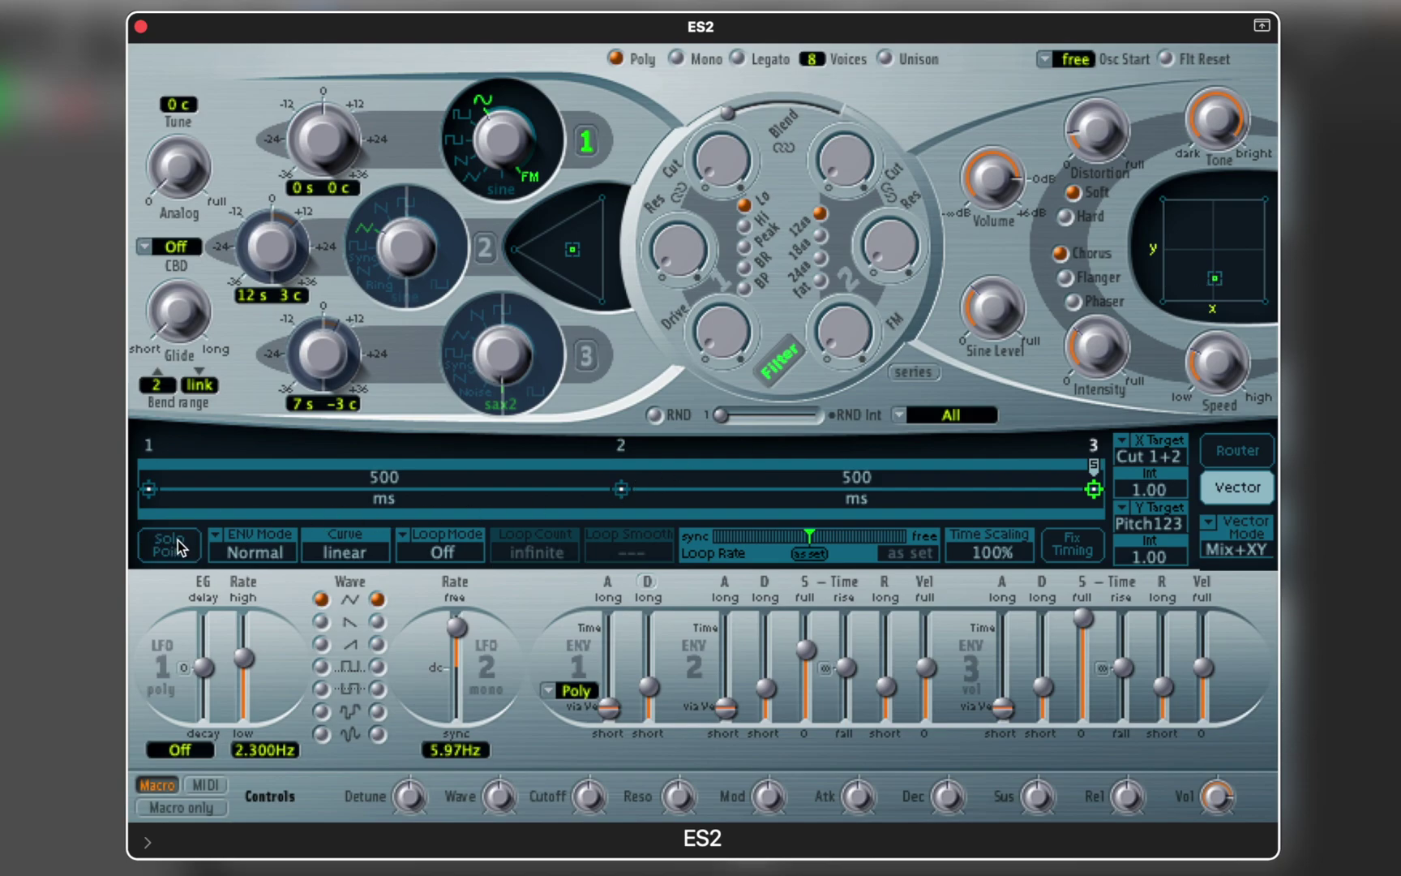
drag(393, 479, 385, 532)
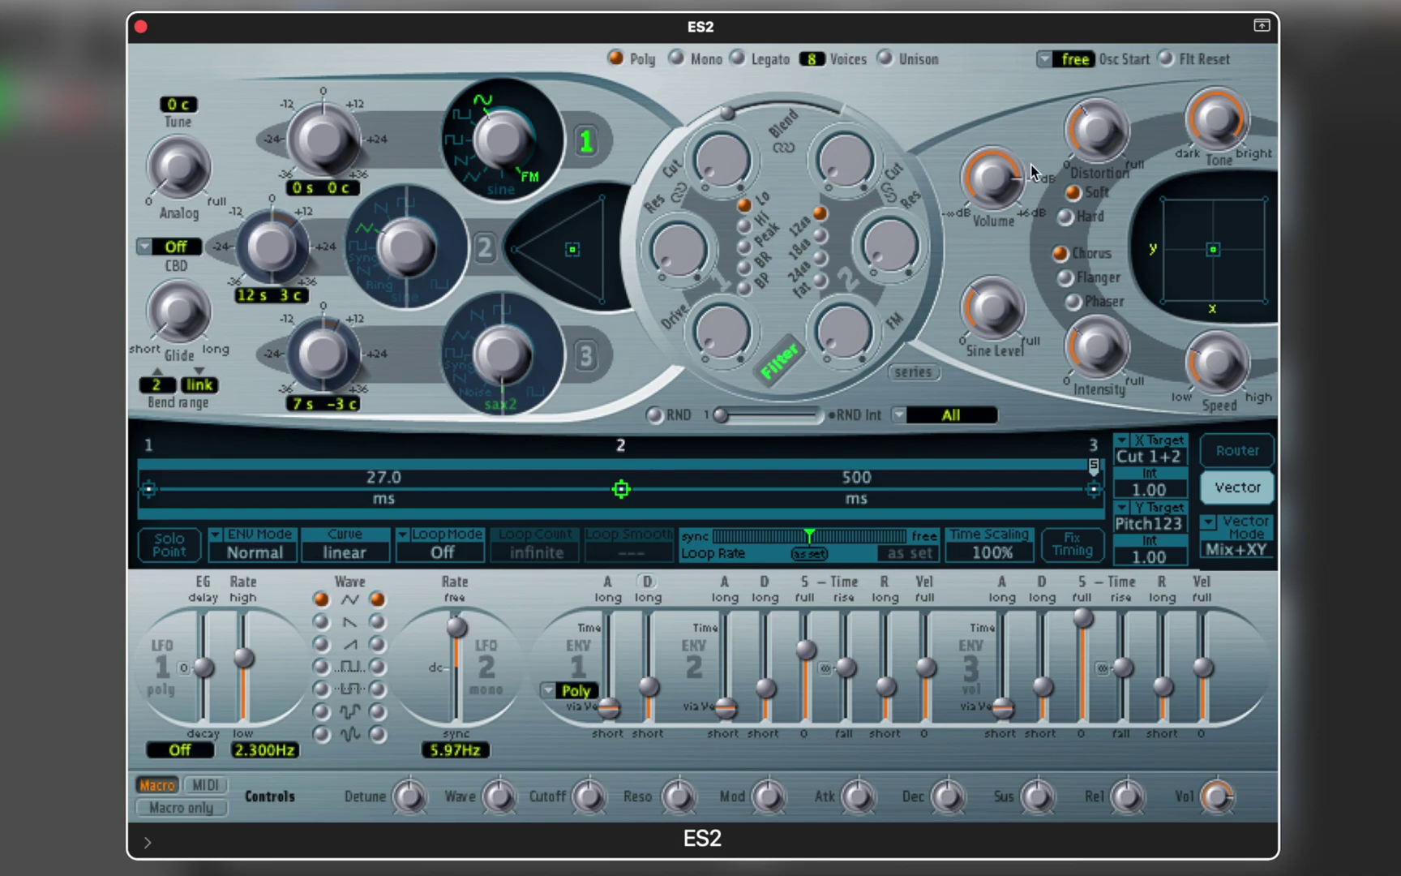
Step: Turn on oscillator 3 with the Noise waveform, switch oscillator 1 to a square wave, and raise filter 1's cutoff
click(585, 356)
drag(501, 355, 519, 344)
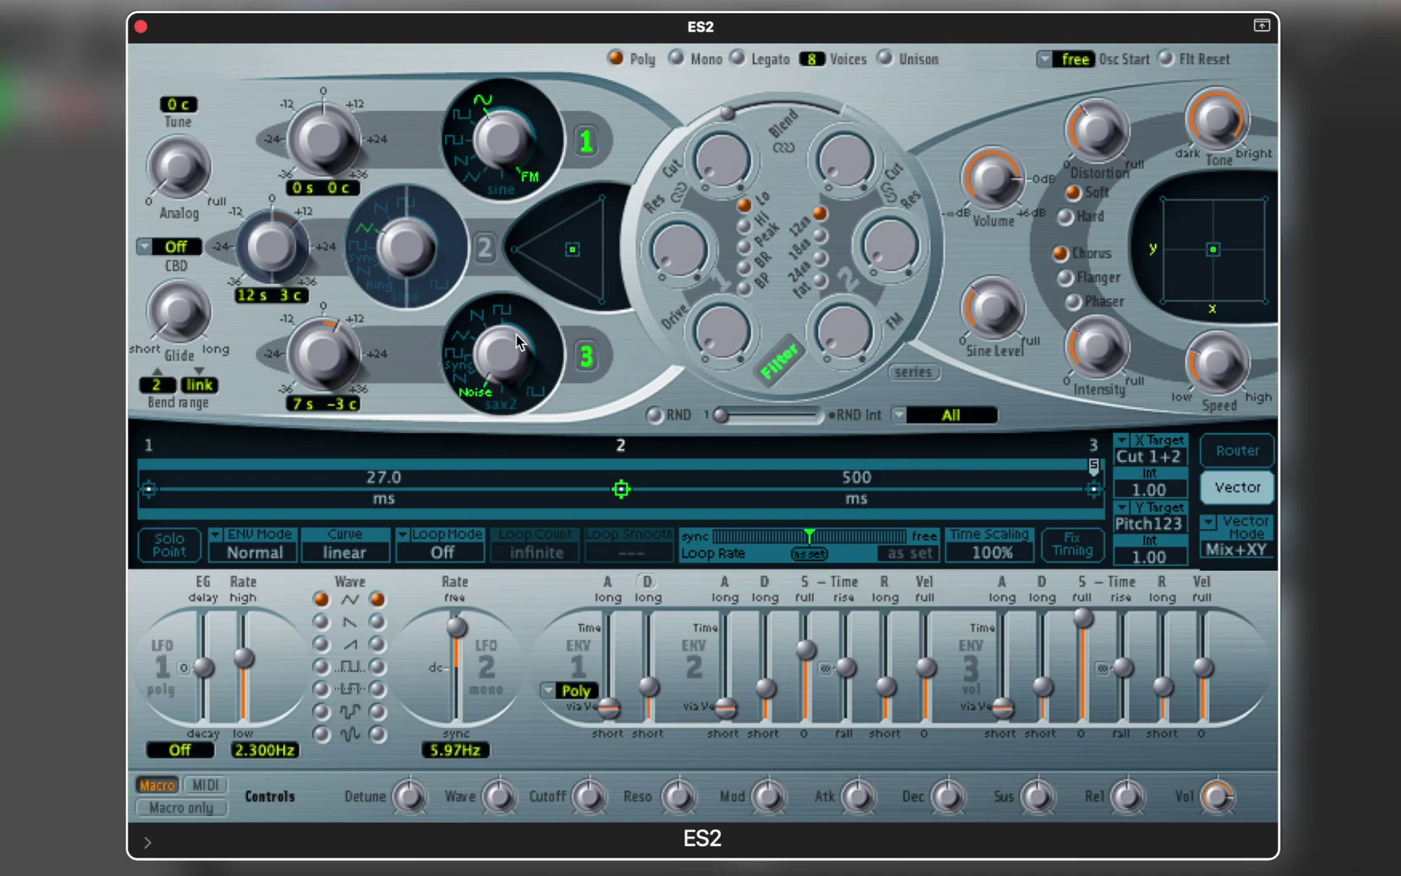
drag(517, 166, 500, 197)
drag(721, 158, 750, 127)
Step: Lower the sustain of envelopes 2 and 3 to zero and lengthen the decay of both
drag(813, 654, 814, 742)
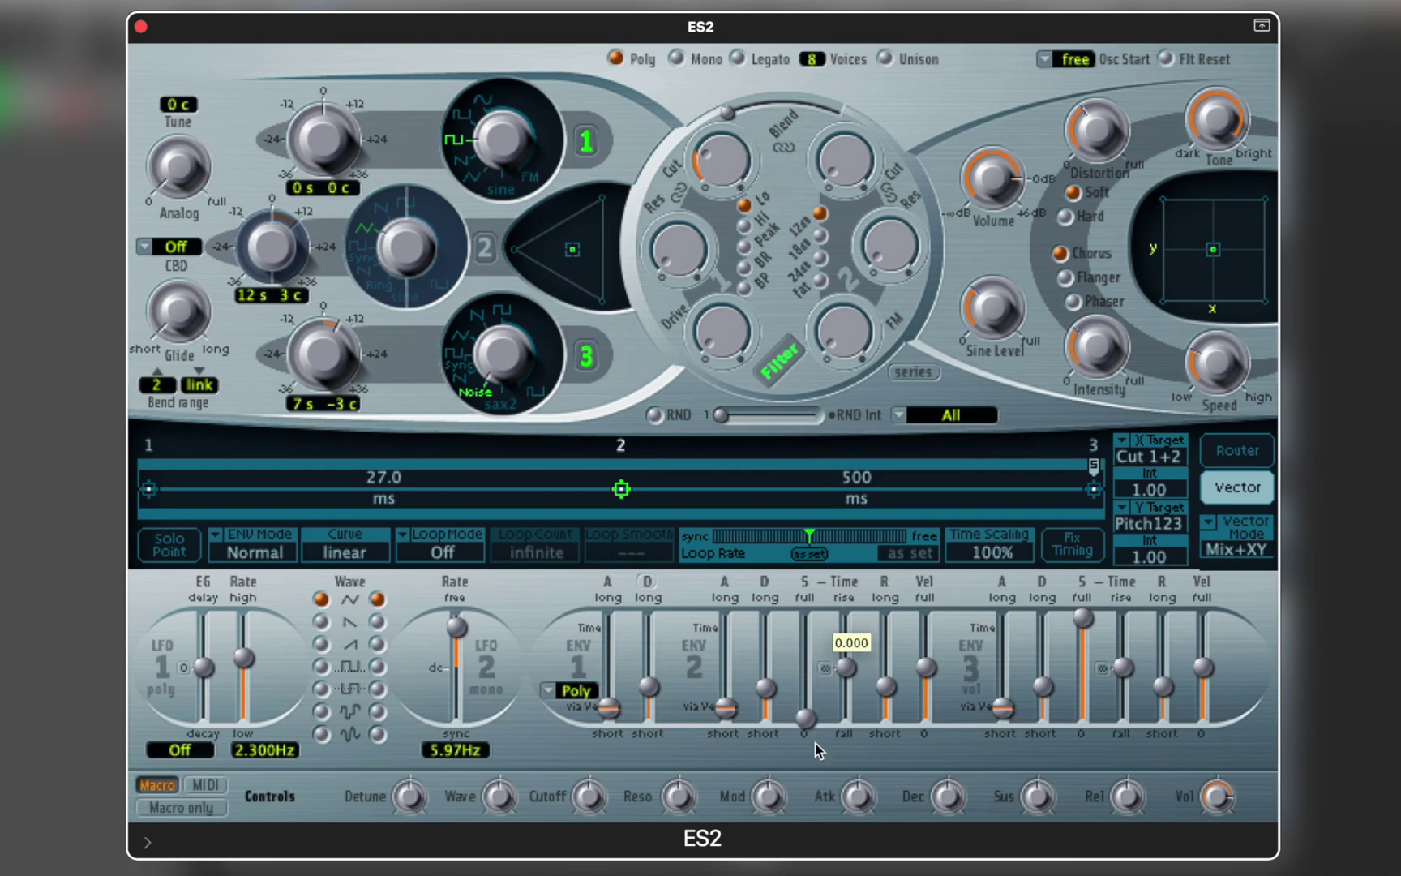
drag(1083, 619, 1095, 767)
drag(1043, 687, 1055, 642)
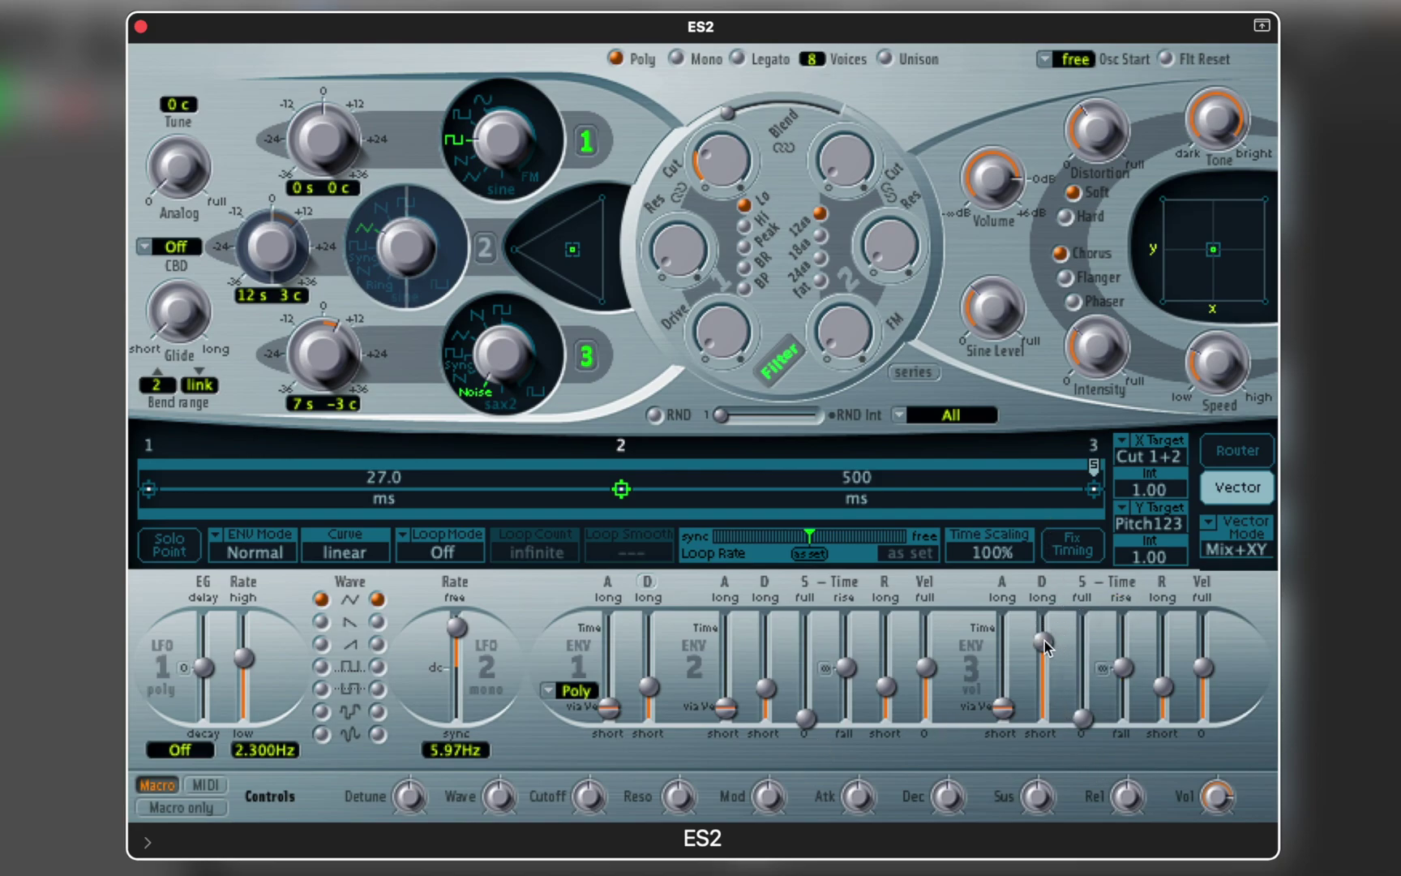
drag(764, 687, 767, 665)
Step: Add slight drive to filter 1 and set the first vector envelope segment to 21 ms and the second to 190 ms
mouse_move(718, 342)
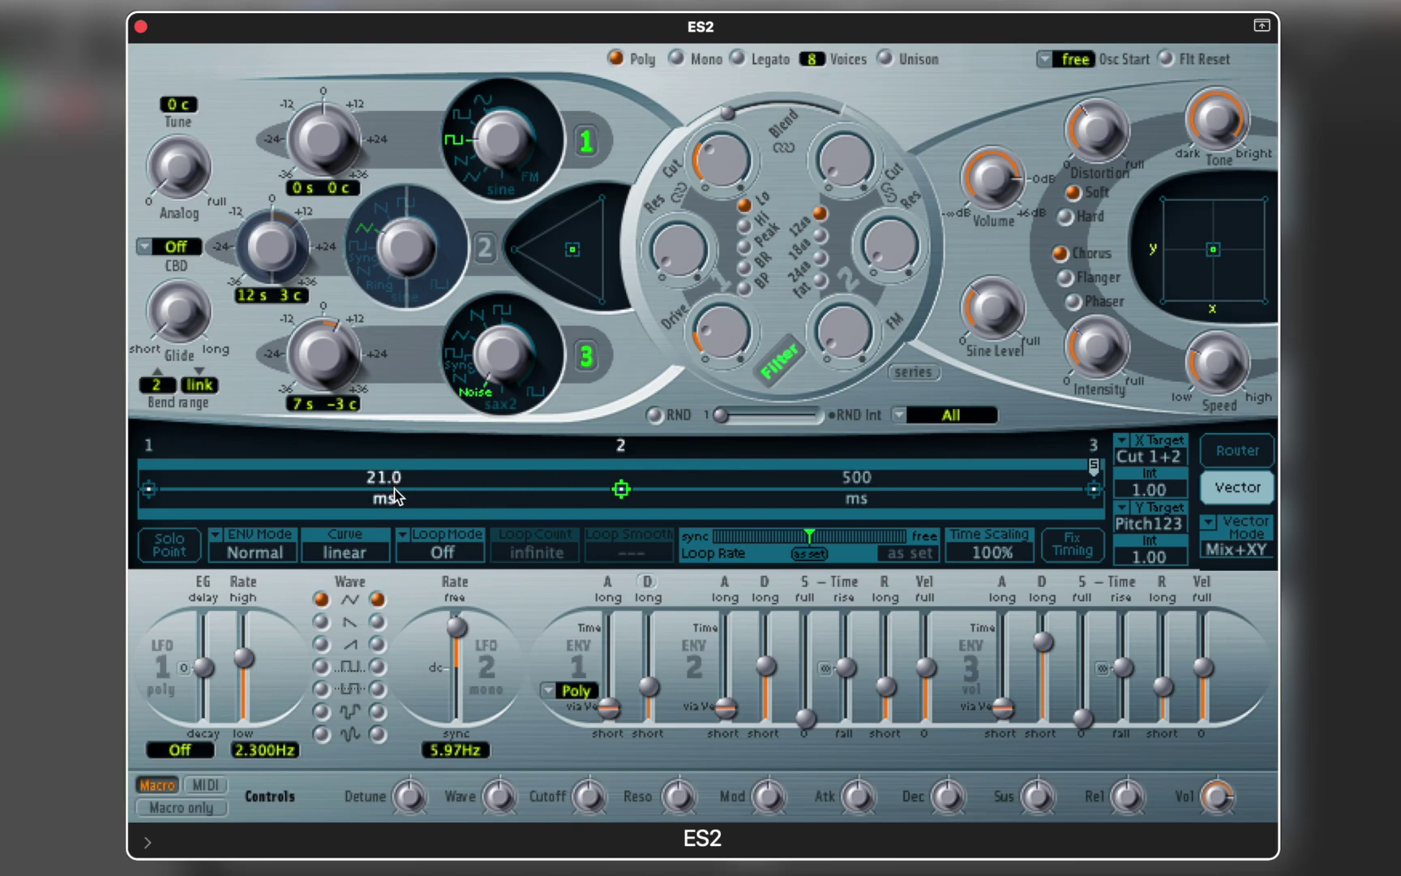
drag(875, 481, 862, 501)
drag(410, 459, 401, 498)
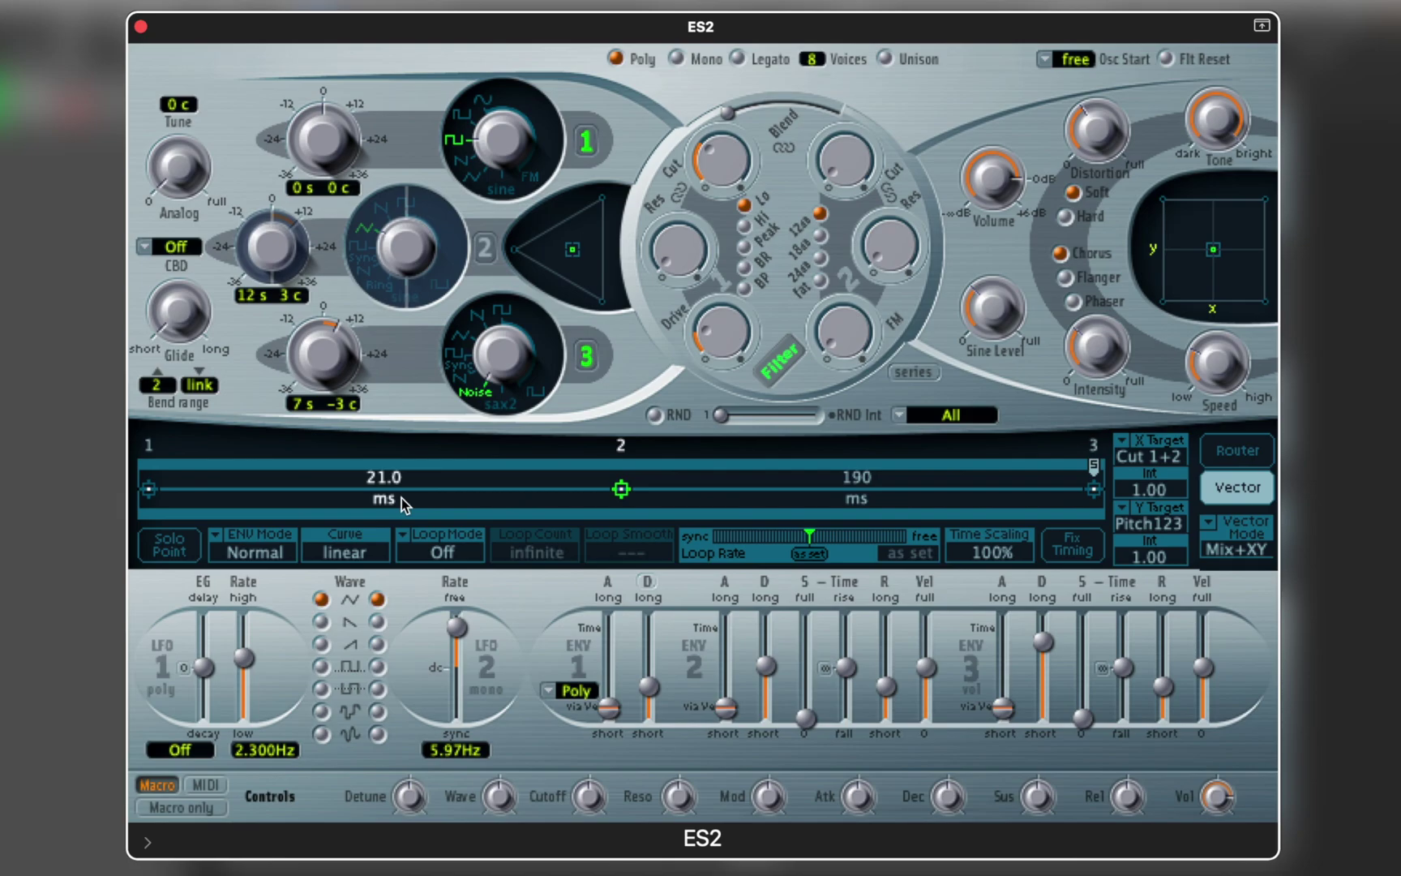